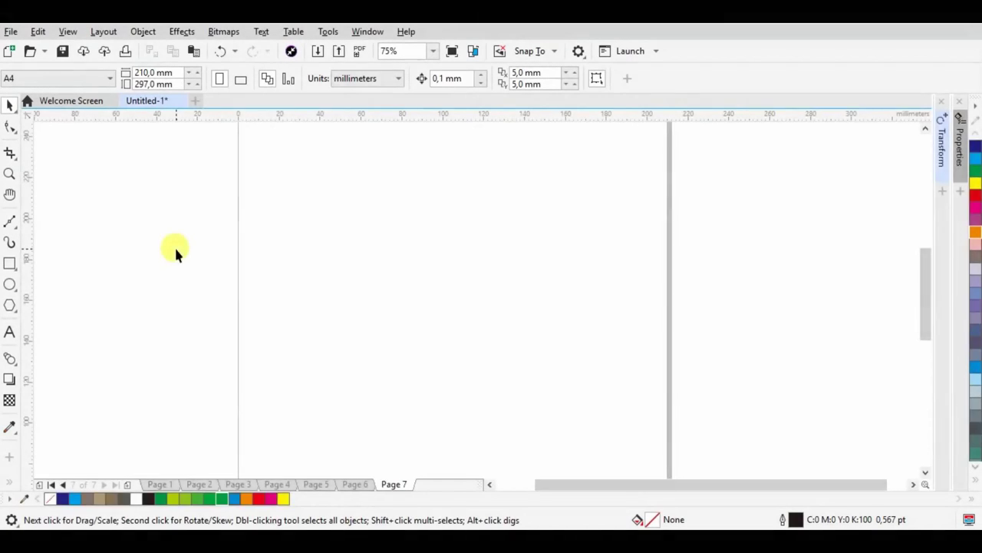
Draw a horizontal ellipse and leave a taller copy as the bowl outline.
{"action": "left_click", "coordinate": [11, 284]}
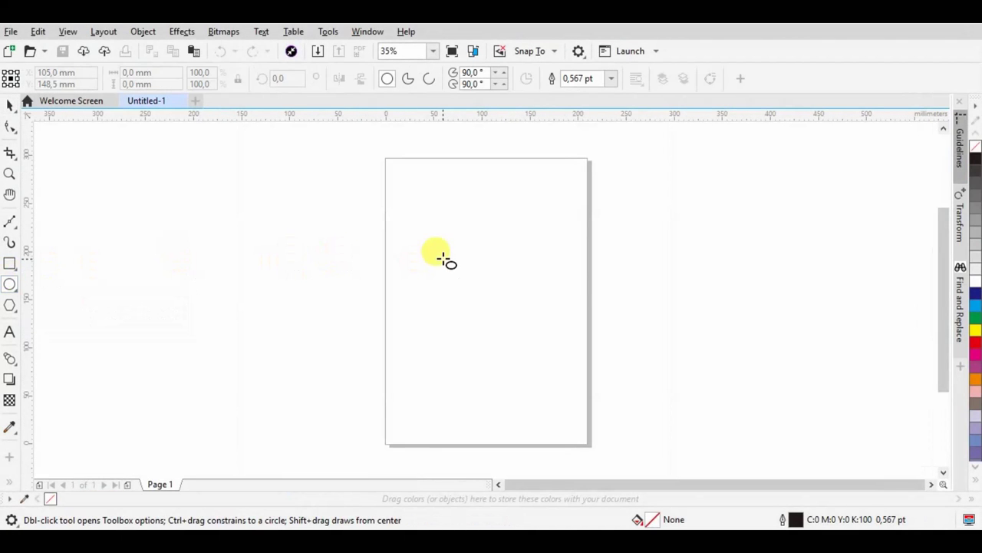
{"action": "scroll", "coordinate": [443, 258], "scroll_direction": "up", "scroll_amount": 1}
{"action": "scroll", "coordinate": [445, 261], "scroll_direction": "up", "scroll_amount": 1}
{"action": "mouse_move", "coordinate": [434, 263]}
{"action": "left_mouse_down"}
{"action": "mouse_move", "coordinate": [577, 325]}
{"action": "mouse_move", "coordinate": [583, 344]}
{"action": "left_mouse_up"}
{"action": "key", "text": "space"}
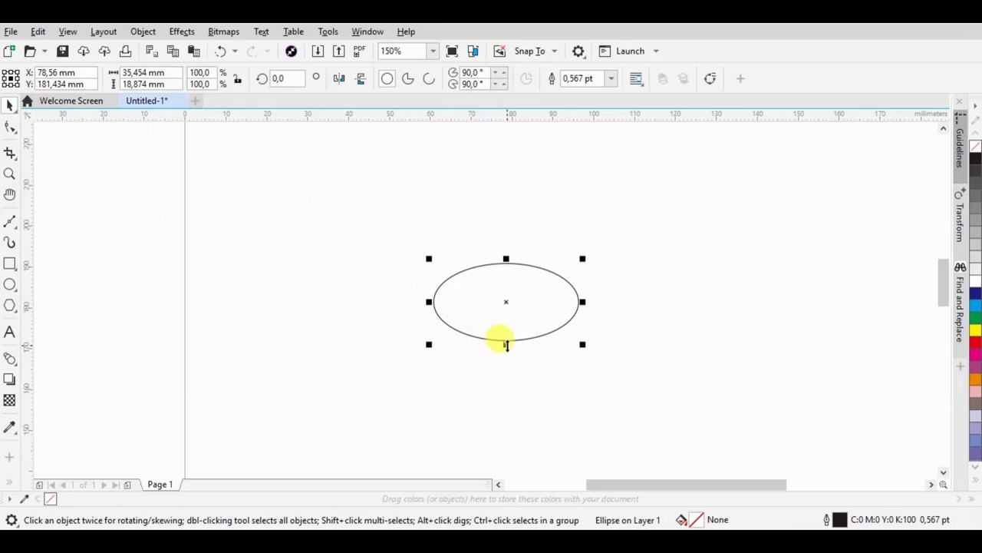
{"action": "left_click_drag", "start_coordinate": [506, 346], "coordinate": [512, 398]}
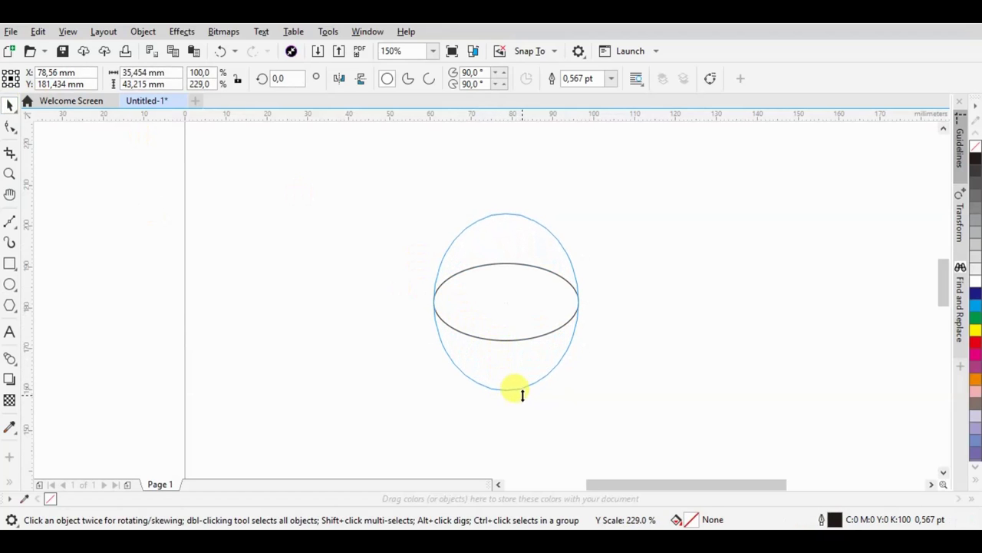
{"action": "left_click_drag", "start_coordinate": [513, 398], "coordinate": [520, 393]}
Scale a small copy of the ellipse down and tilt it inside on the right.
{"action": "mouse_move", "coordinate": [583, 208]}
{"action": "left_mouse_down"}
{"action": "mouse_move", "coordinate": [468, 345]}
{"action": "mouse_move", "coordinate": [547, 298]}
{"action": "mouse_move", "coordinate": [579, 327]}
{"action": "left_mouse_up"}
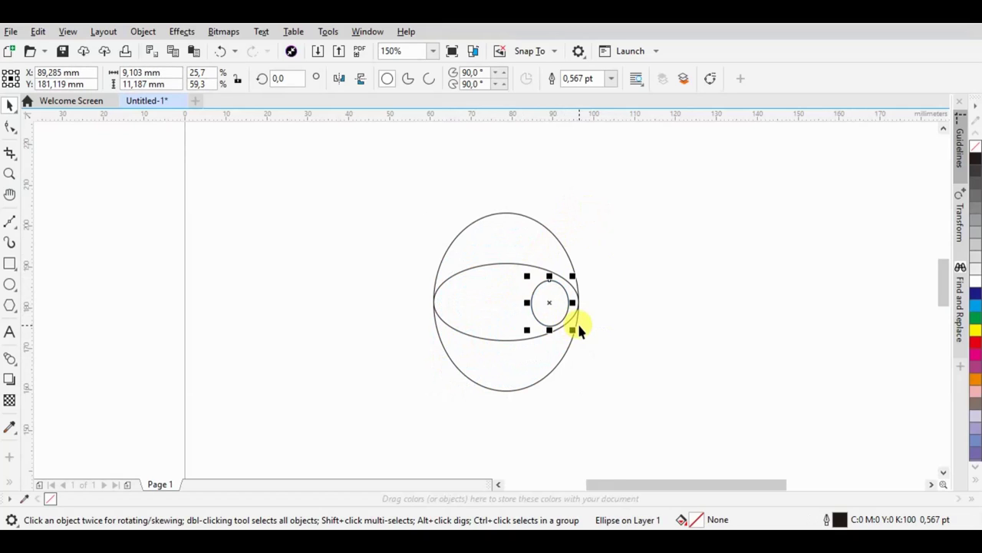
{"action": "left_click", "coordinate": [578, 321]}
{"action": "left_click", "coordinate": [533, 287]}
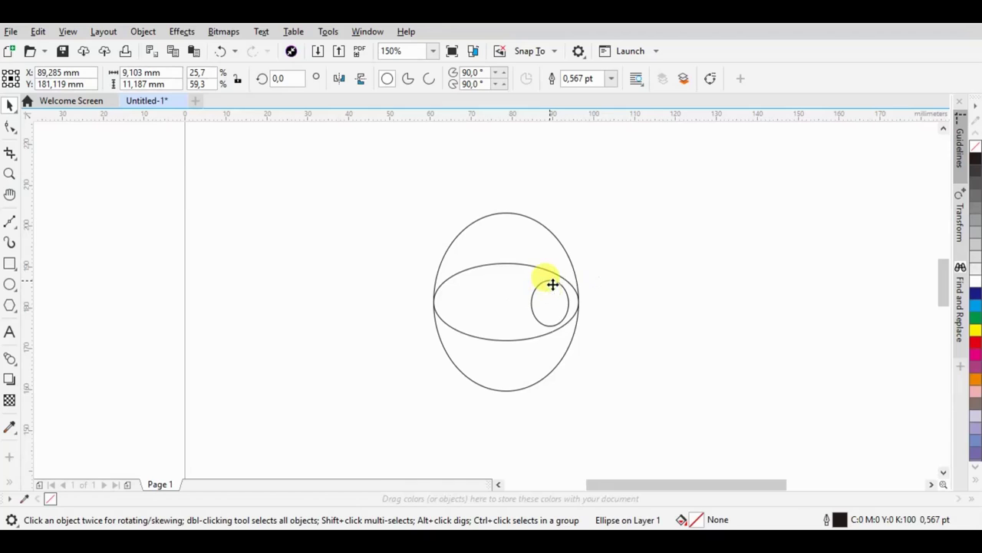
{"action": "left_click", "coordinate": [552, 285]}
{"action": "mouse_move", "coordinate": [573, 274]}
{"action": "left_mouse_down"}
{"action": "mouse_move", "coordinate": [599, 292]}
{"action": "mouse_move", "coordinate": [566, 279]}
{"action": "left_mouse_up"}
Reposition the small ellipse and leave a copy of the middle ellipse stretched to 124.3% height.
{"action": "left_click", "coordinate": [559, 281]}
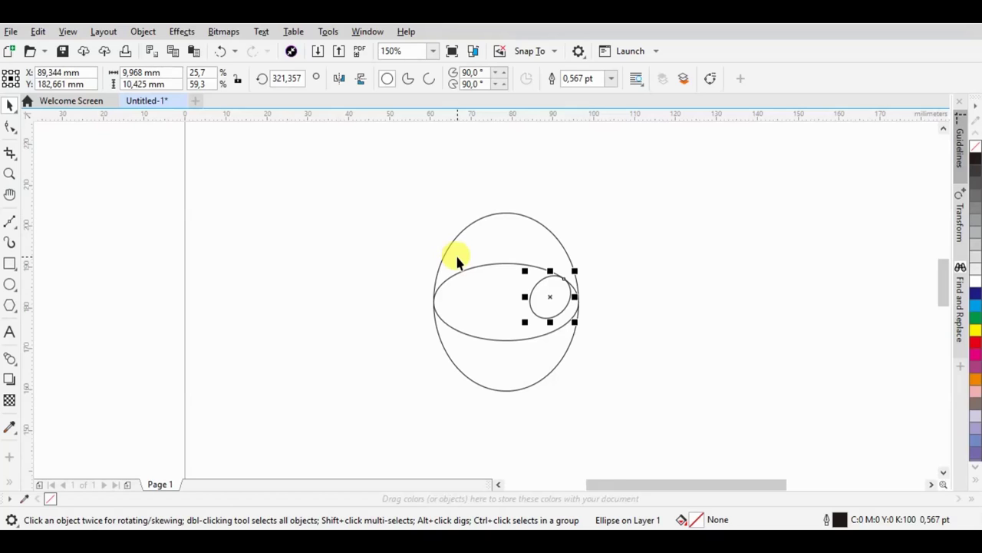
{"action": "left_click", "coordinate": [475, 295]}
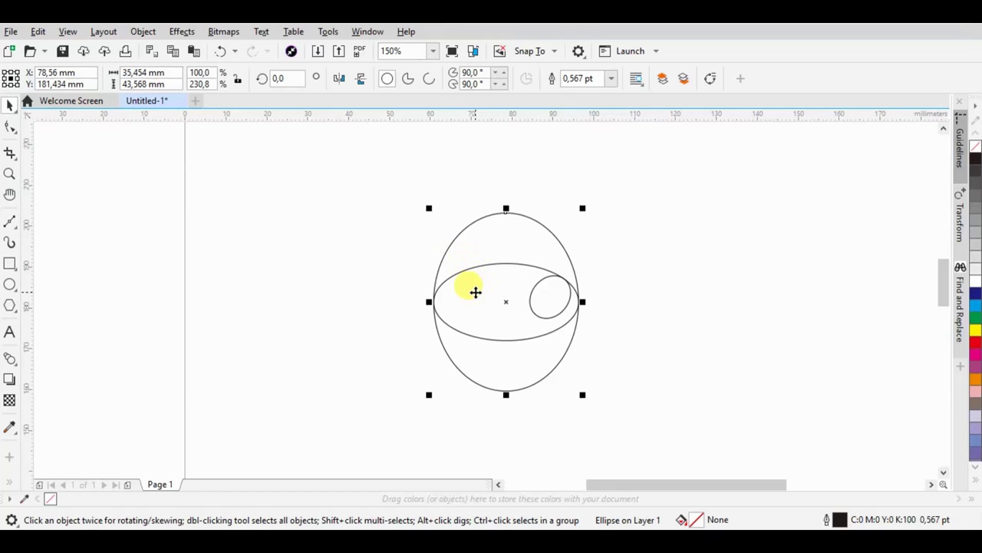
{"action": "left_click", "coordinate": [506, 262]}
{"action": "left_click_drag", "start_coordinate": [506, 262], "coordinate": [513, 242]}
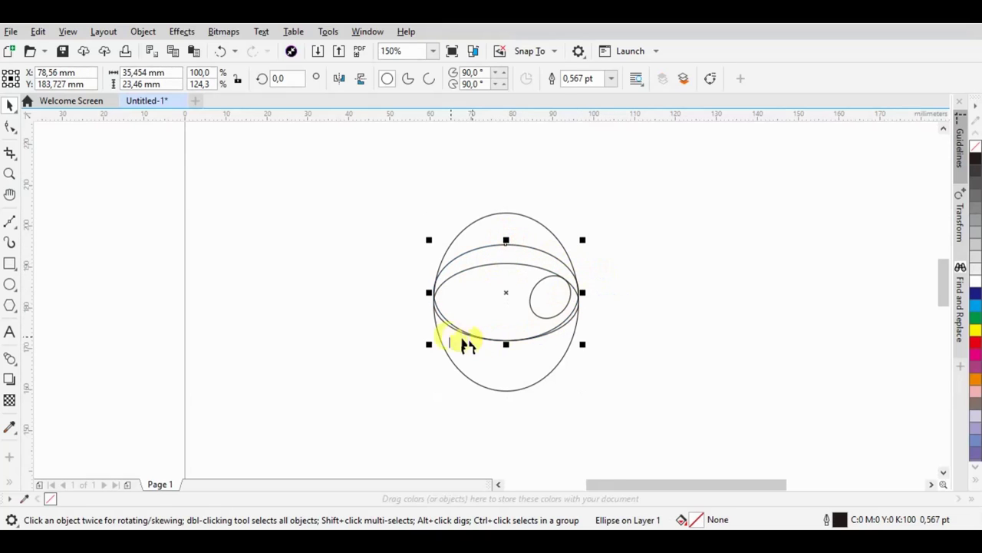
{"action": "left_click", "coordinate": [559, 349]}
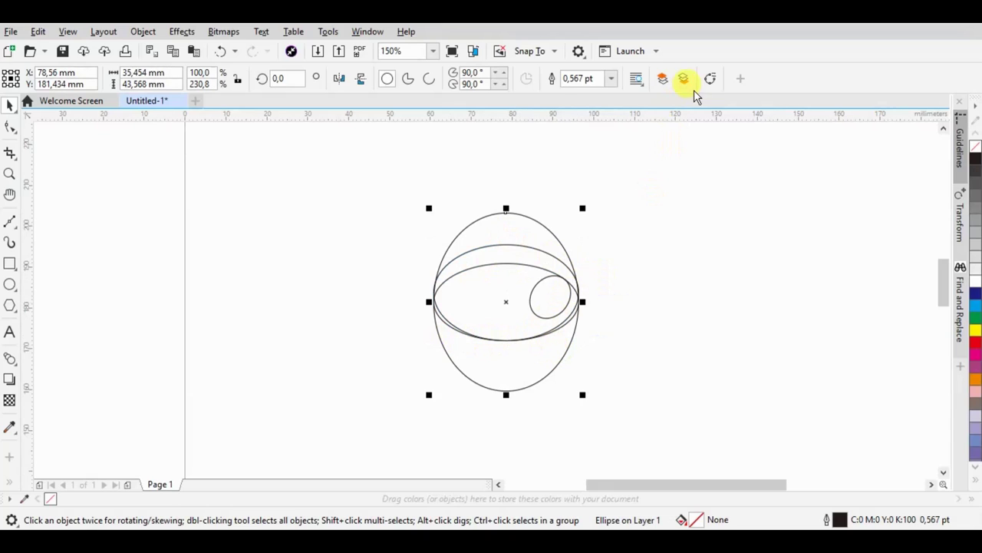
Draw a thin ellipse right of the bowl, rotate it 90° and shorten it.
{"action": "left_click", "coordinate": [10, 284]}
{"action": "mouse_move", "coordinate": [560, 281]}
{"action": "left_mouse_down"}
{"action": "mouse_move", "coordinate": [645, 270]}
{"action": "mouse_move", "coordinate": [698, 276]}
{"action": "left_mouse_up"}
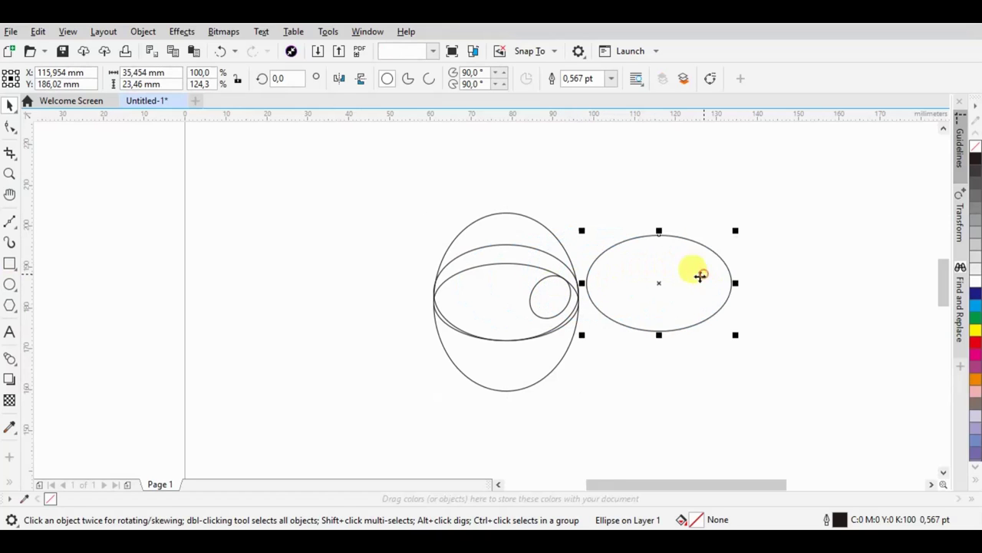
{"action": "left_click_drag", "start_coordinate": [657, 332], "coordinate": [661, 260]}
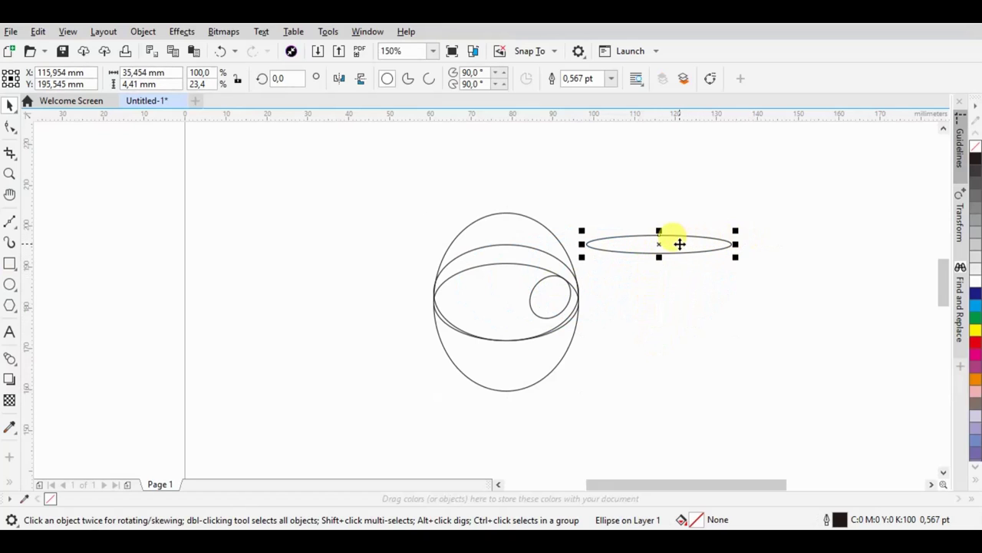
{"action": "left_click", "coordinate": [284, 78]}
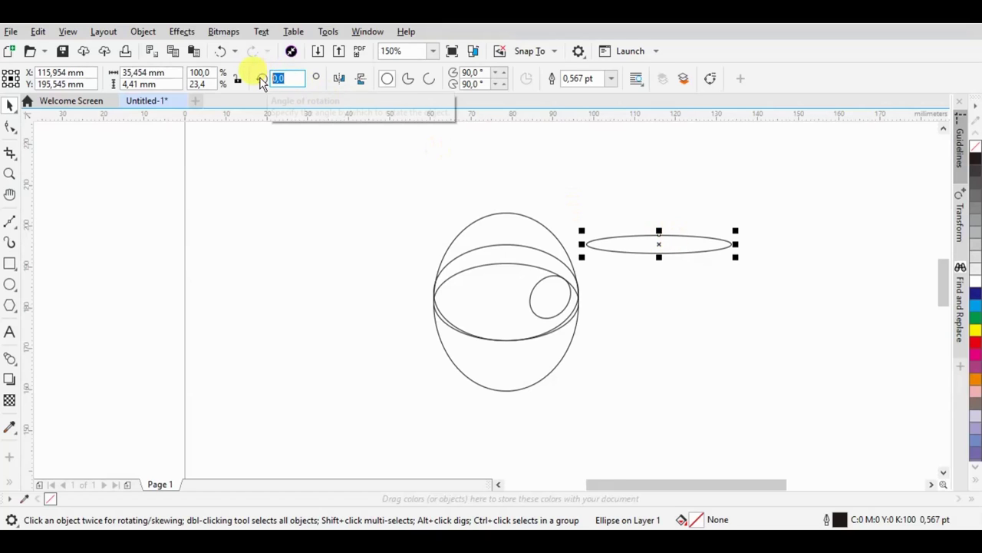
{"action": "type", "text": "90"}
{"action": "key", "text": "Return"}
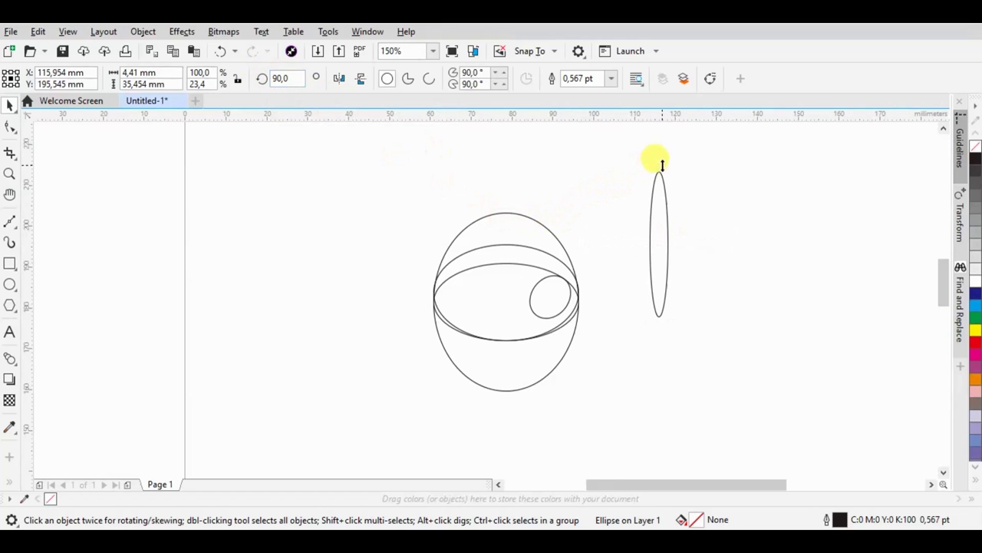
{"action": "left_click_drag", "start_coordinate": [662, 165], "coordinate": [658, 215]}
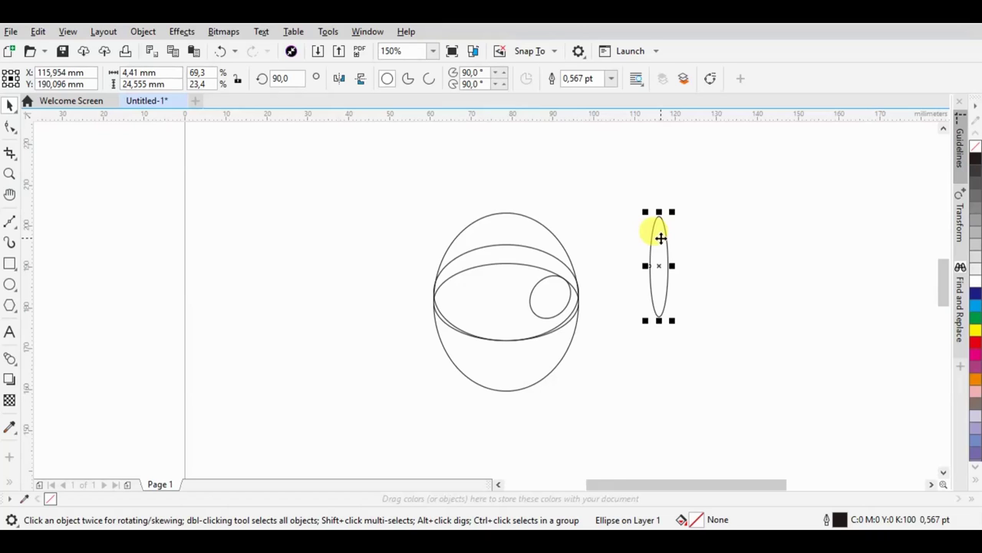
{"action": "left_click_drag", "start_coordinate": [658, 320], "coordinate": [659, 246]}
Convert the ellipse to curves and pull its nodes into a pointed teardrop.
{"action": "left_click", "coordinate": [659, 244]}
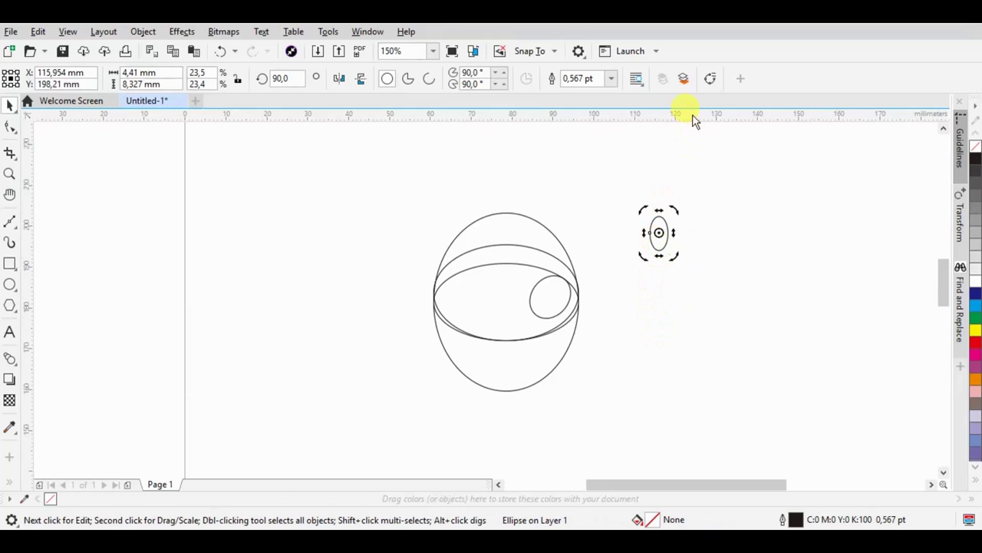
{"action": "left_click", "coordinate": [710, 78]}
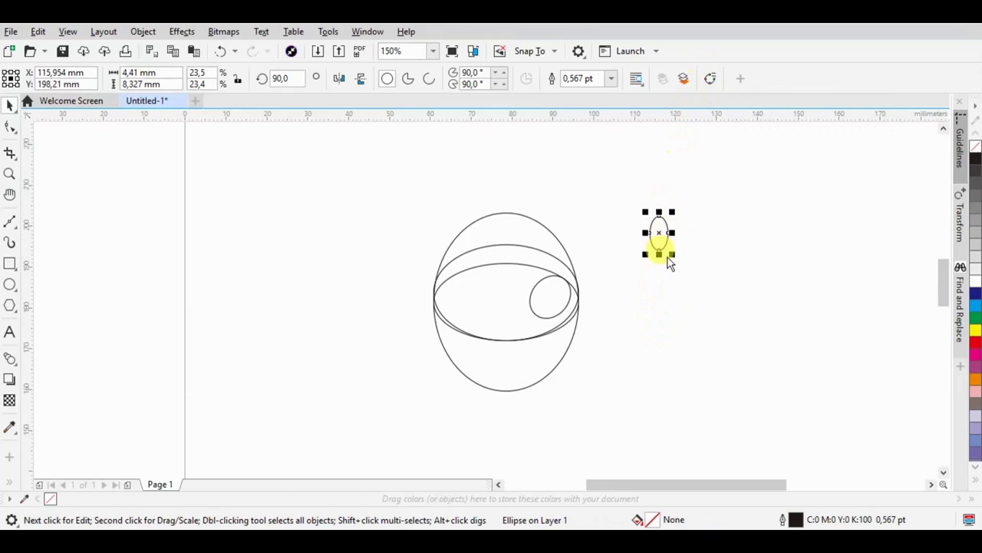
{"action": "key", "text": "F10"}
{"action": "left_click_drag", "start_coordinate": [658, 253], "coordinate": [665, 284]}
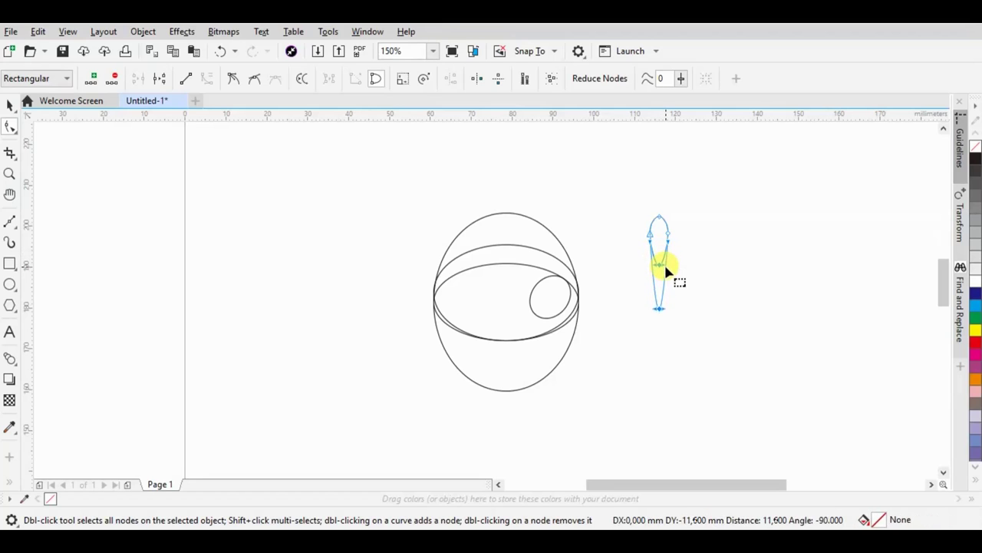
{"action": "key", "text": "space"}
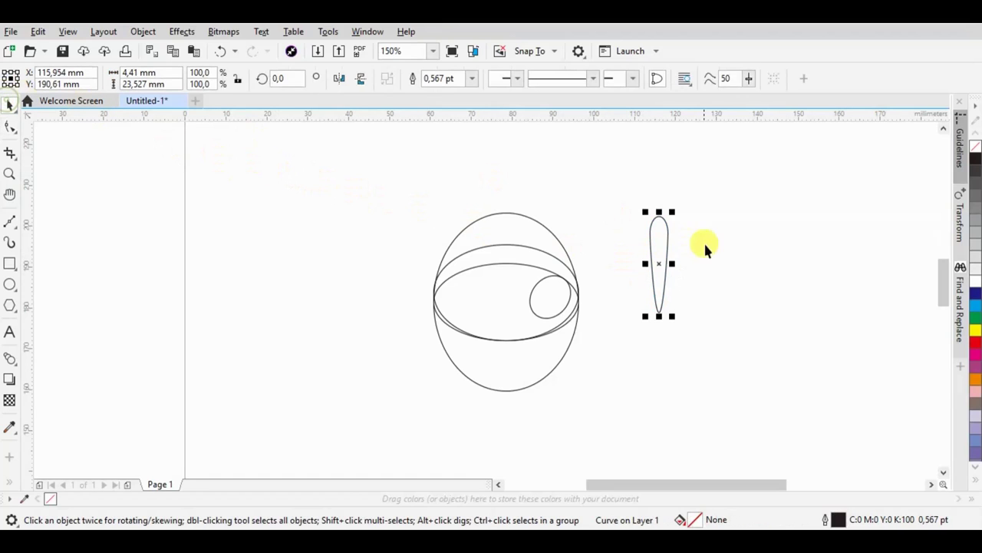
Rotate the teardrop handle to 300° and move it toward the small ellipse.
{"action": "left_click", "coordinate": [662, 223]}
{"action": "left_click_drag", "start_coordinate": [672, 212], "coordinate": [700, 245]}
{"action": "double_click", "coordinate": [278, 78]}
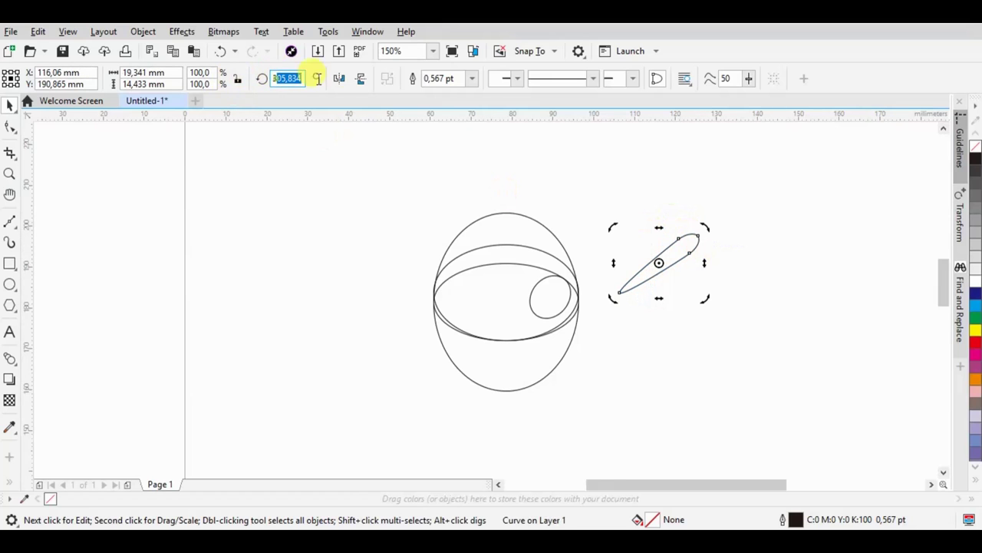
{"action": "type", "text": "300"}
{"action": "key", "text": "Return"}
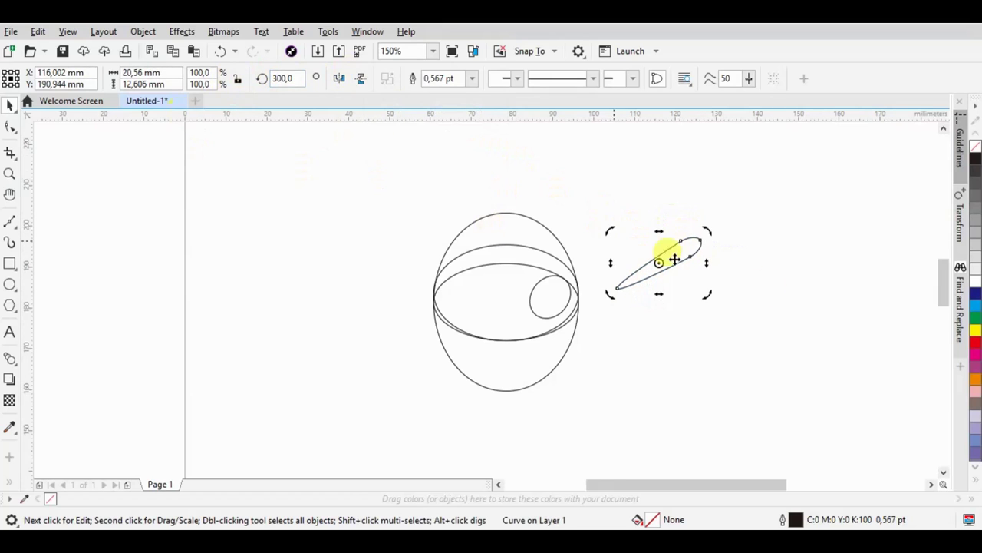
{"action": "left_click_drag", "start_coordinate": [653, 256], "coordinate": [616, 252]}
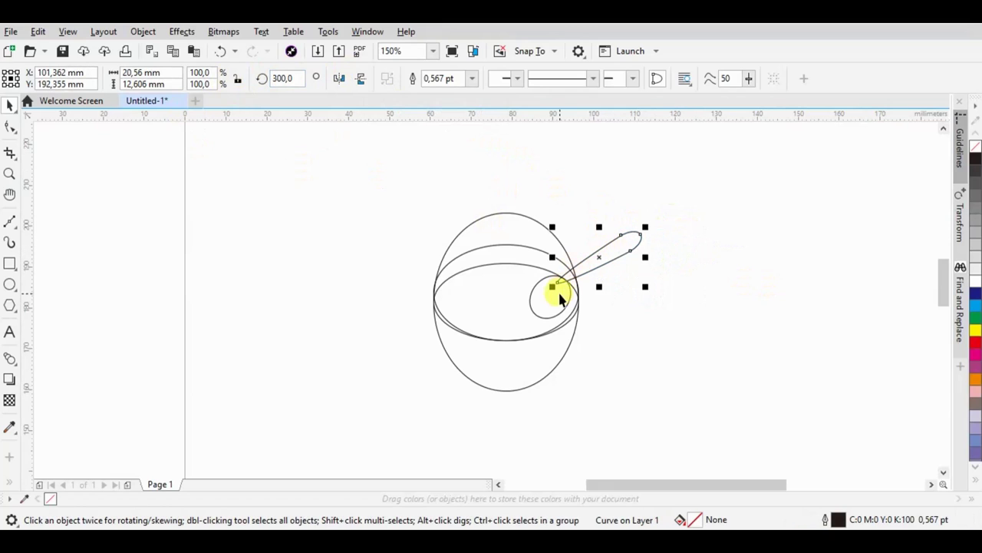
Place the handle against the small ellipse, then enlarge and tilt the ellipse to match it.
{"action": "left_click", "coordinate": [554, 294]}
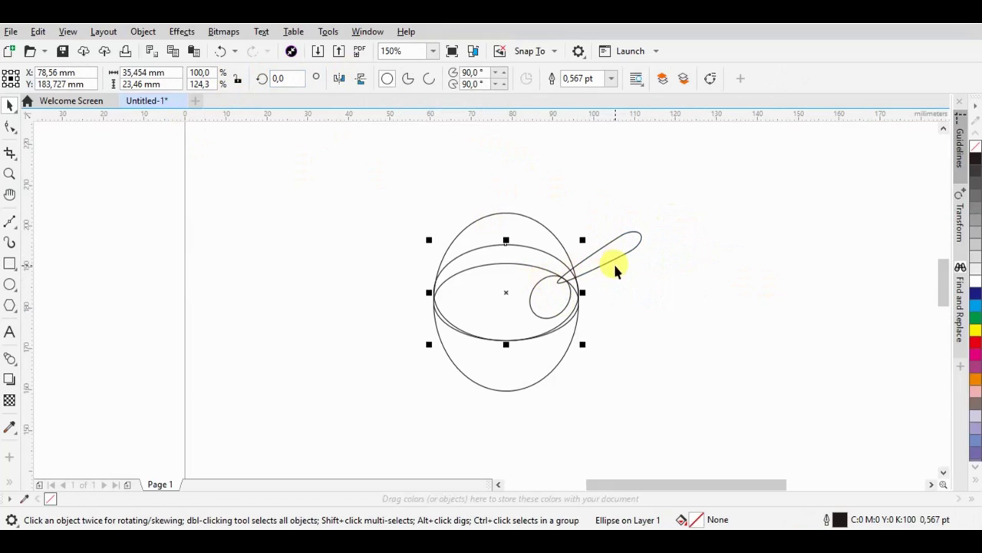
{"action": "left_click_drag", "start_coordinate": [614, 262], "coordinate": [522, 318]}
{"action": "left_click", "coordinate": [549, 297]}
{"action": "mouse_move", "coordinate": [572, 268]}
{"action": "left_mouse_down"}
{"action": "mouse_move", "coordinate": [606, 292]}
{"action": "mouse_move", "coordinate": [548, 297]}
{"action": "mouse_move", "coordinate": [557, 315]}
{"action": "mouse_move", "coordinate": [512, 322]}
{"action": "left_mouse_up"}
{"action": "left_click", "coordinate": [553, 311]}
{"action": "left_click", "coordinate": [548, 313]}
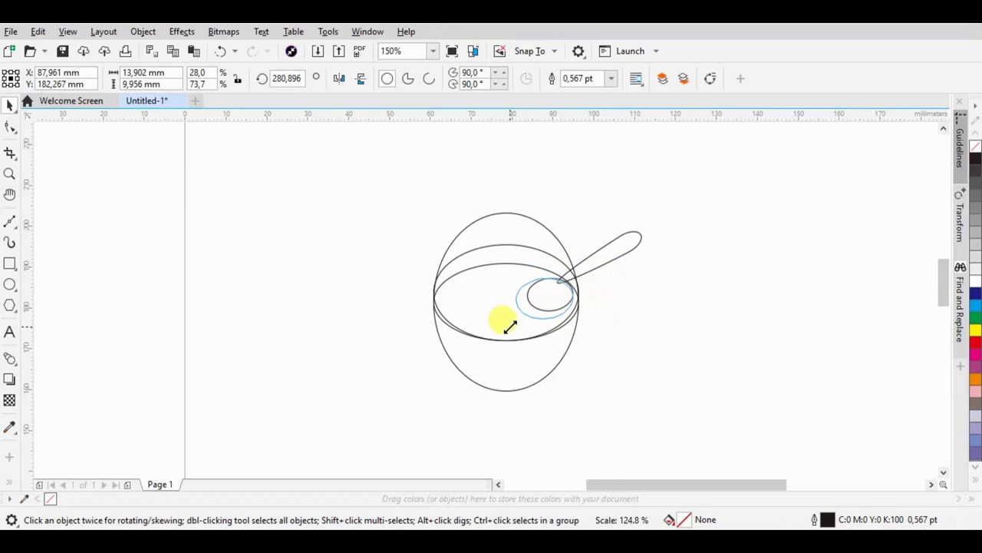
{"action": "left_click", "coordinate": [541, 296]}
{"action": "left_click_drag", "start_coordinate": [582, 272], "coordinate": [563, 248]}
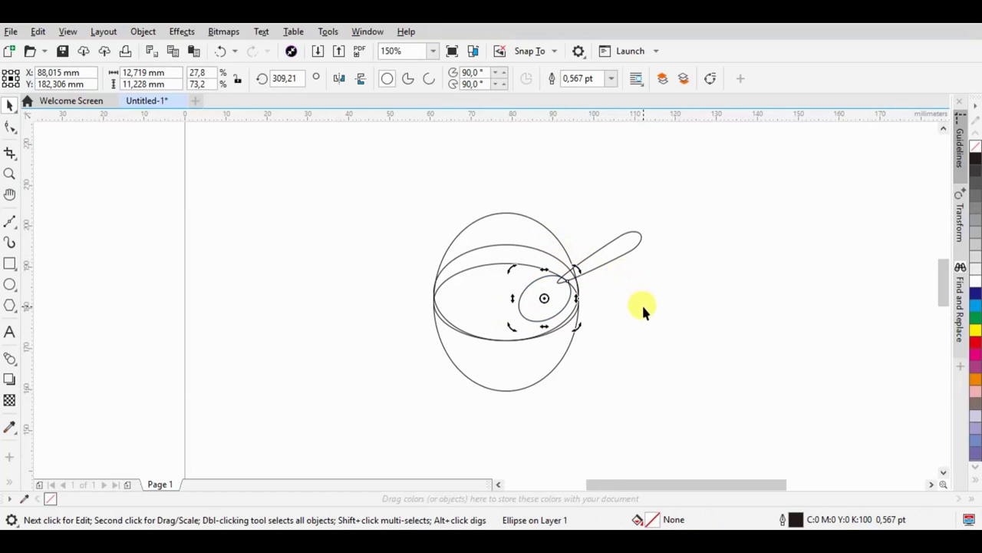
{"action": "left_click", "coordinate": [643, 308]}
Rotate the small ellipse and handle together and move the spoon to meet the bowl rim.
{"action": "left_click_drag", "start_coordinate": [657, 213], "coordinate": [509, 330]}
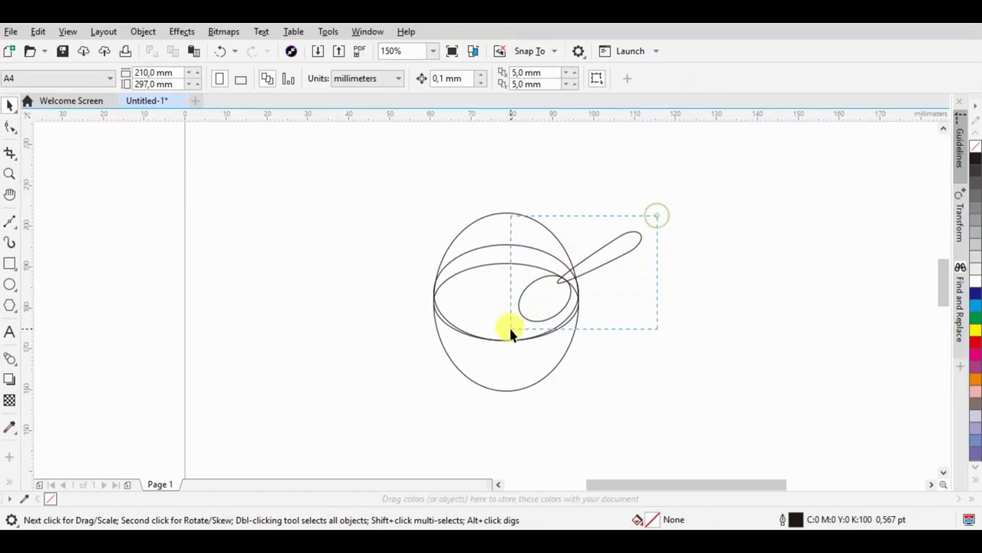
{"action": "left_click", "coordinate": [614, 259]}
{"action": "left_click_drag", "start_coordinate": [649, 227], "coordinate": [637, 208]}
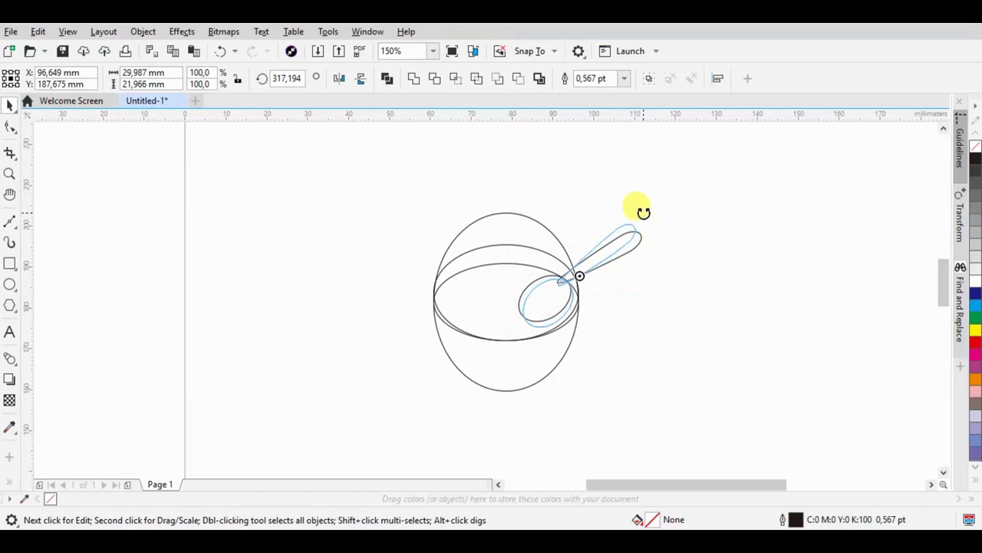
{"action": "left_click", "coordinate": [582, 274]}
{"action": "scroll", "coordinate": [623, 264], "scroll_direction": "up", "scroll_amount": 2}
{"action": "mouse_move", "coordinate": [588, 265]}
{"action": "left_mouse_down"}
{"action": "mouse_move", "coordinate": [581, 261]}
{"action": "mouse_move", "coordinate": [599, 248]}
{"action": "mouse_move", "coordinate": [585, 254]}
{"action": "left_mouse_up"}
{"action": "scroll", "coordinate": [588, 258], "scroll_direction": "up", "scroll_amount": 2}
{"action": "scroll", "coordinate": [587, 254], "scroll_direction": "down", "scroll_amount": 4}
Nudge the spoon handle into place and select the tall outer bowl ellipse.
{"action": "left_click", "coordinate": [737, 267]}
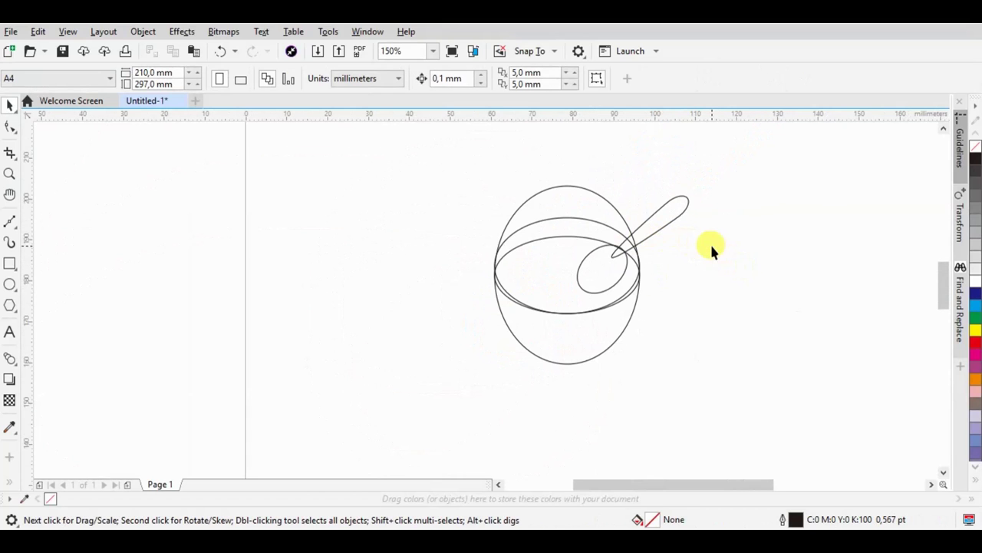
{"action": "left_click", "coordinate": [627, 261]}
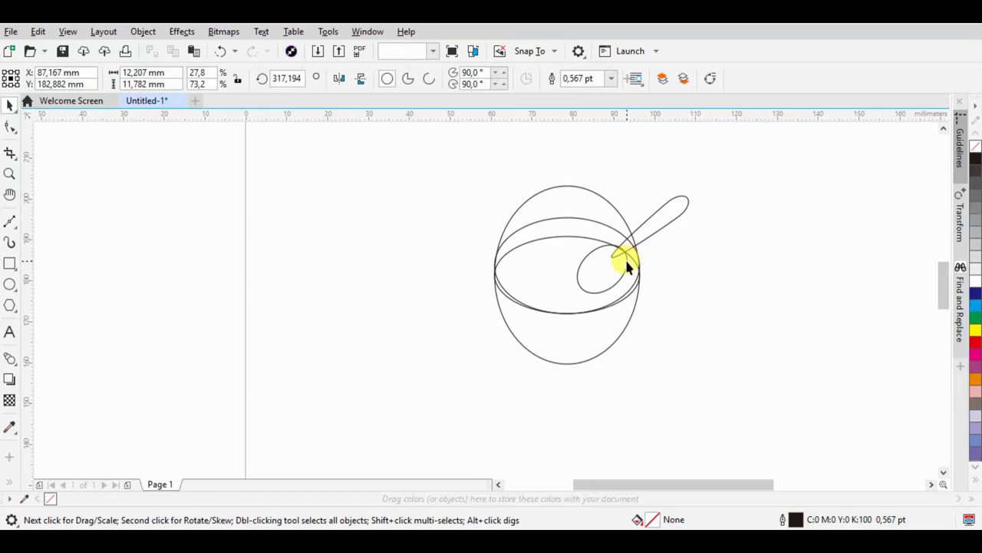
{"action": "left_click", "coordinate": [626, 255]}
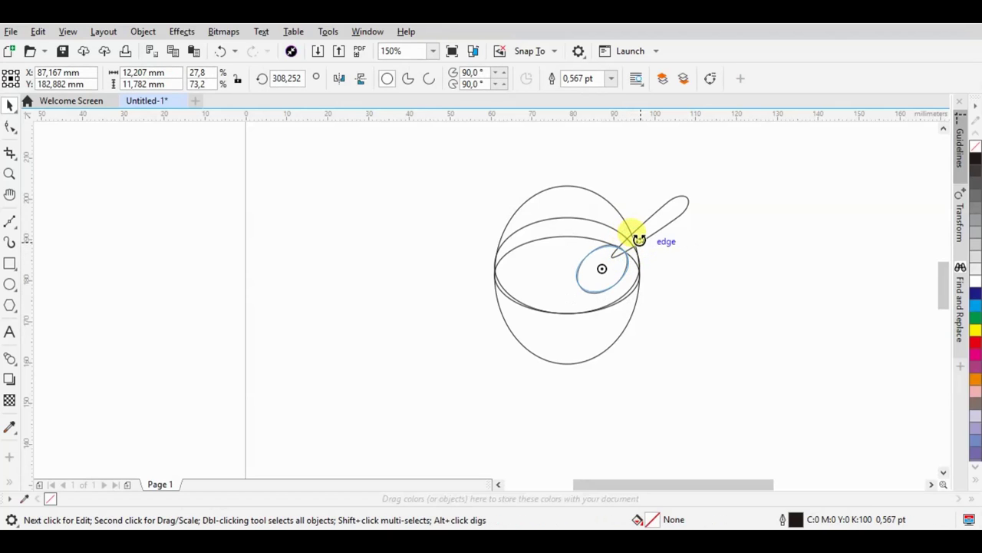
{"action": "left_click", "coordinate": [686, 254]}
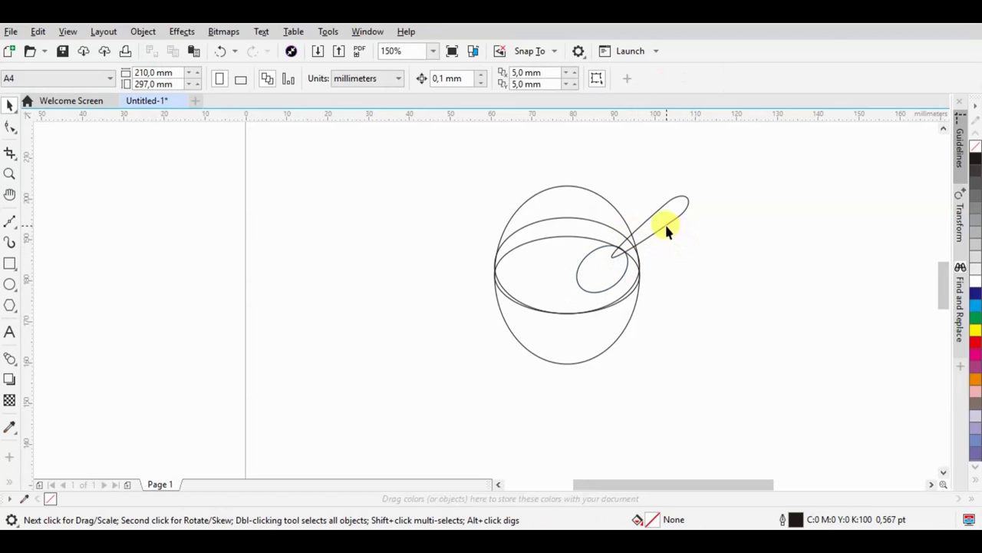
{"action": "left_click", "coordinate": [665, 230]}
{"action": "left_click_drag", "start_coordinate": [664, 232], "coordinate": [664, 232]}
{"action": "left_click", "coordinate": [705, 244]}
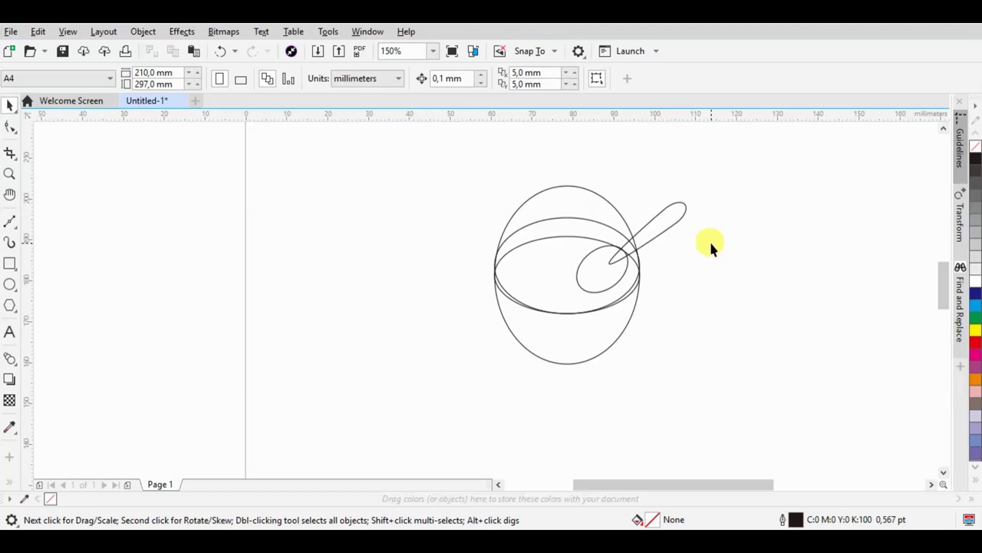
{"action": "left_click", "coordinate": [630, 293]}
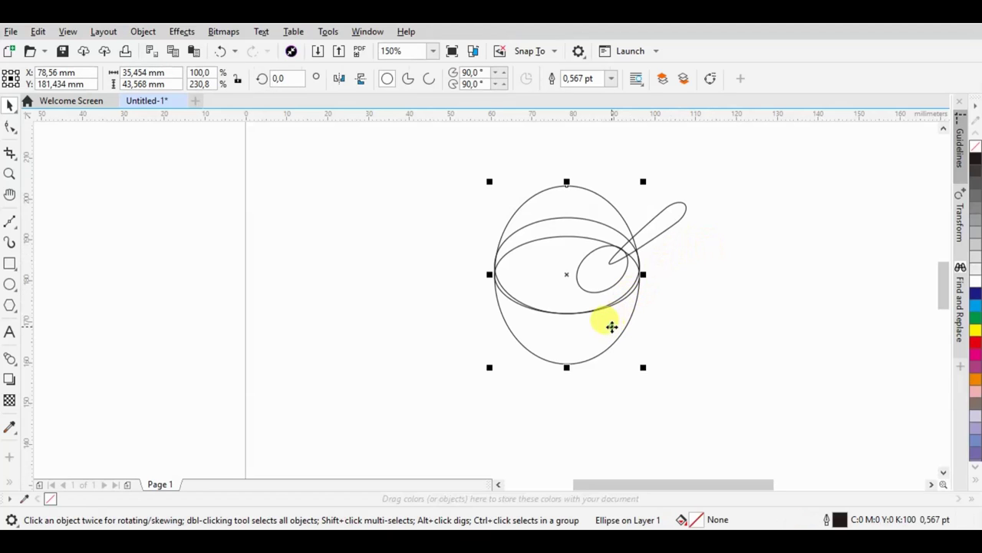
Convert the tall outer ellipse to curves and delete its top nodes, leaving an open U-shaped arc.
{"action": "left_click", "coordinate": [713, 77]}
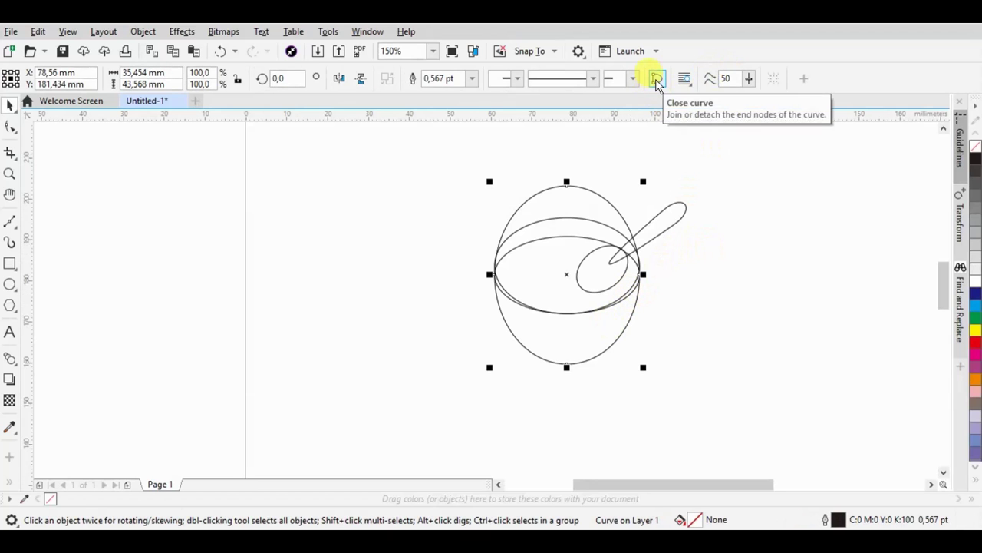
{"action": "double_click", "coordinate": [597, 211]}
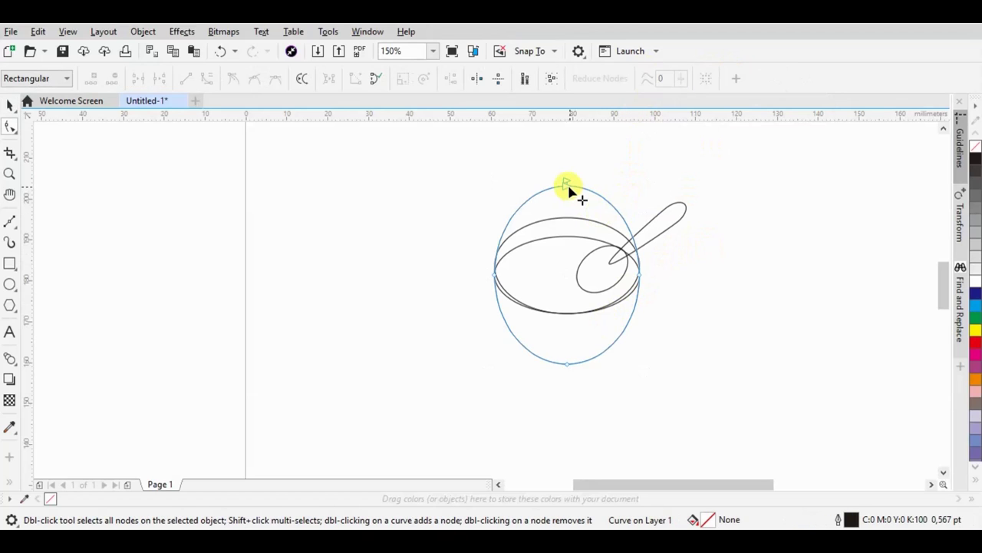
{"action": "double_click", "coordinate": [570, 190]}
{"action": "double_click", "coordinate": [569, 190]}
{"action": "double_click", "coordinate": [629, 323]}
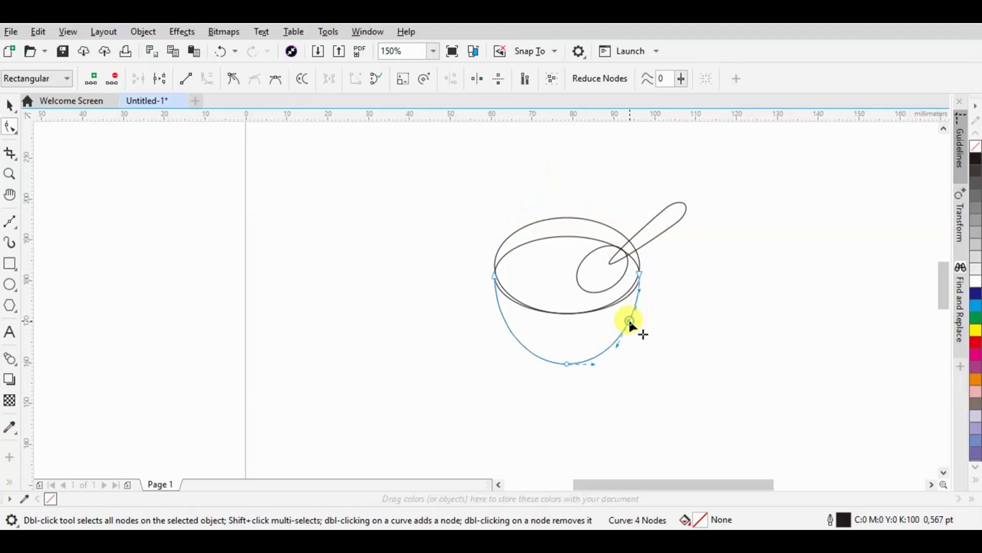
{"action": "key", "text": "Delete"}
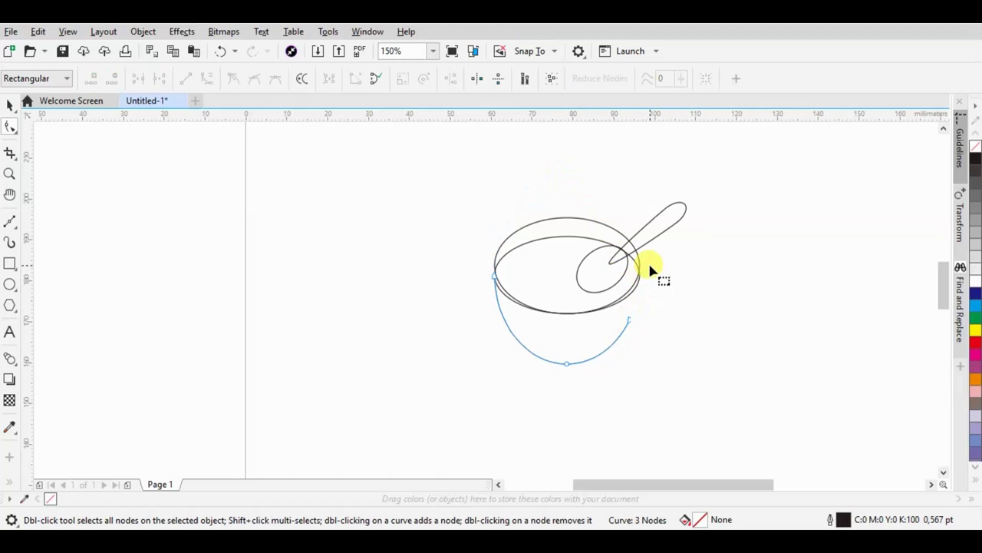
Select the trimmed bowl curve, then marquee-select both spoon parts.
{"action": "left_click", "coordinate": [11, 105]}
{"action": "scroll", "coordinate": [660, 280], "scroll_direction": "up", "scroll_amount": 1}
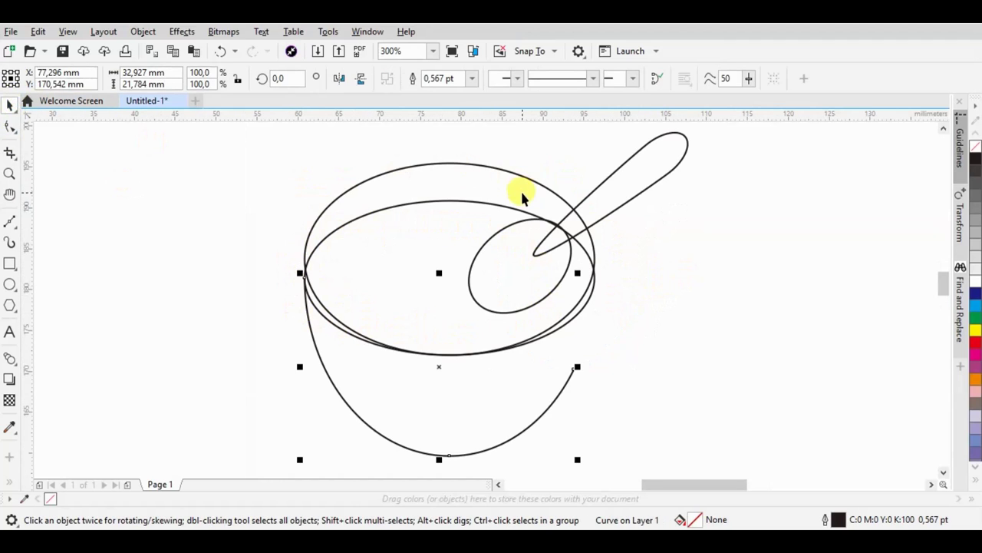
{"action": "scroll", "coordinate": [522, 198], "scroll_direction": "down", "scroll_amount": 1}
{"action": "left_click_drag", "start_coordinate": [654, 154], "coordinate": [487, 268]}
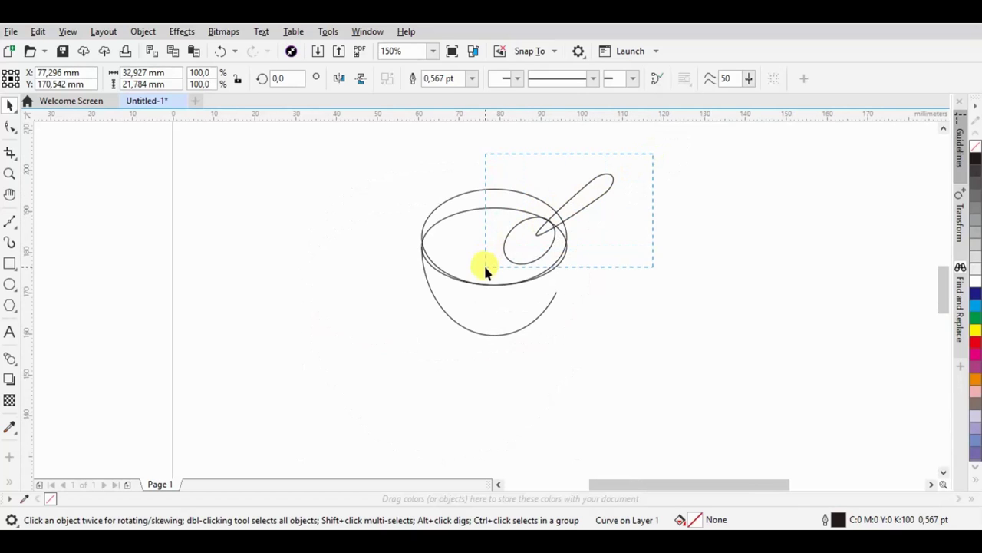
Raise the spoon over the bowl and widen the whole drawing to about 39 mm.
{"action": "scroll", "coordinate": [544, 225], "scroll_direction": "up", "scroll_amount": 1}
{"action": "left_click_drag", "start_coordinate": [565, 204], "coordinate": [567, 176]}
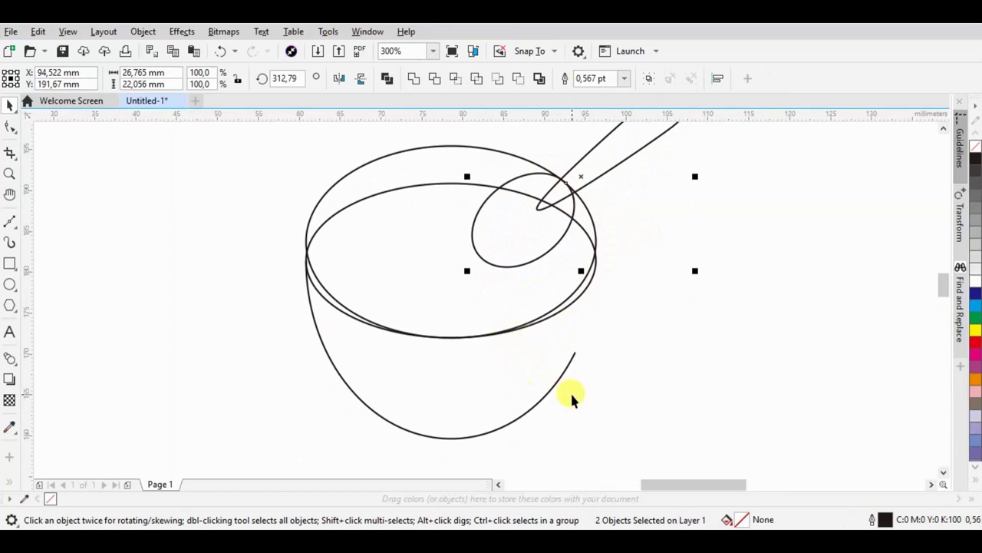
{"action": "scroll", "coordinate": [548, 241], "scroll_direction": "down", "scroll_amount": 1}
{"action": "left_click_drag", "start_coordinate": [372, 176], "coordinate": [590, 349]}
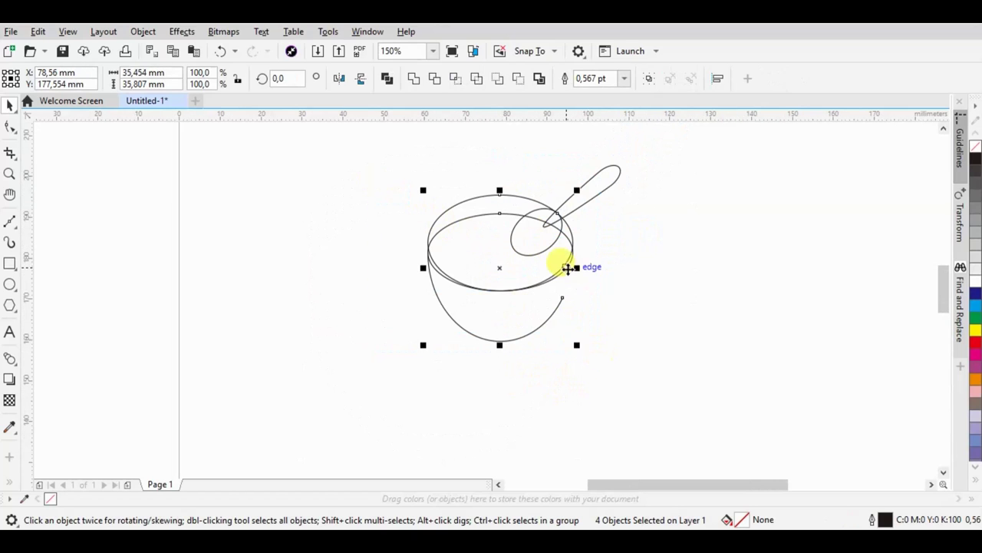
{"action": "left_click_drag", "start_coordinate": [566, 268], "coordinate": [584, 267]}
{"action": "scroll", "coordinate": [561, 219], "scroll_direction": "up", "scroll_amount": 1}
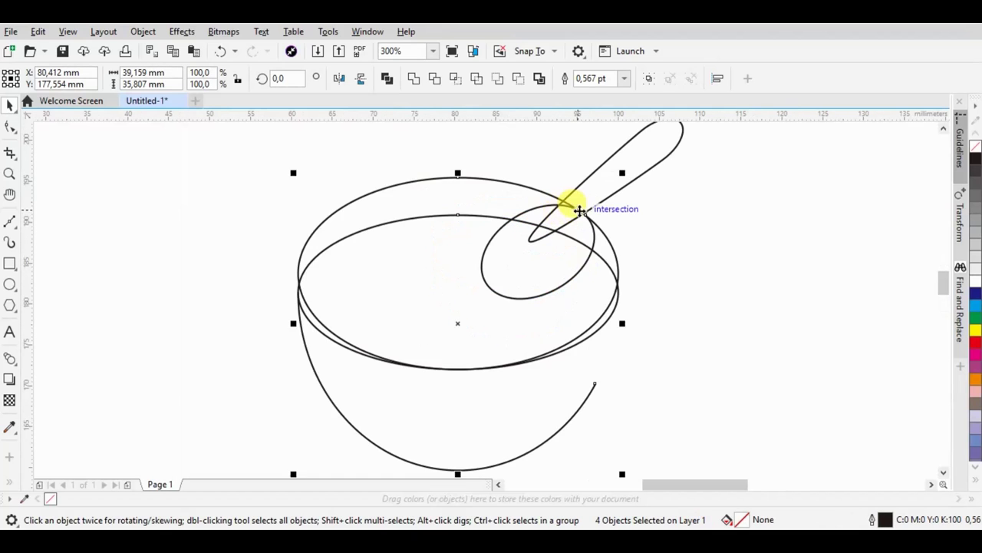
{"action": "left_click_drag", "start_coordinate": [579, 210], "coordinate": [573, 207]}
Undo a stray move of the rim ellipse and convert it to curves.
{"action": "left_click", "coordinate": [664, 240]}
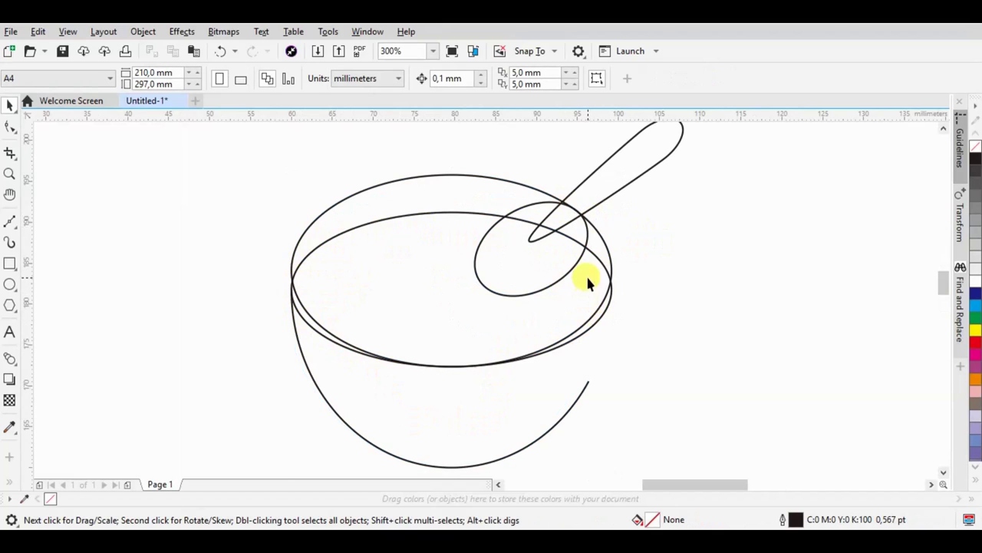
{"action": "left_click_drag", "start_coordinate": [612, 299], "coordinate": [493, 291]}
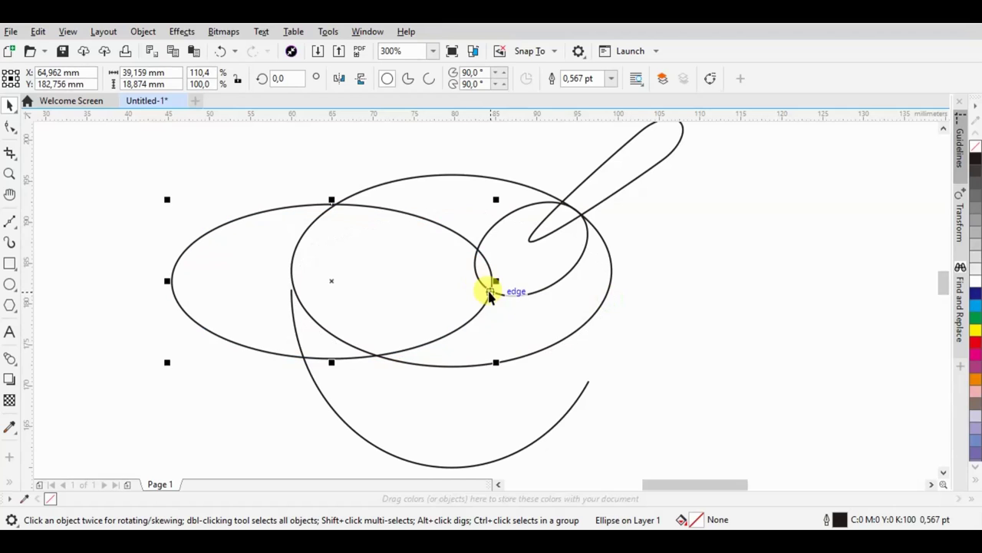
{"action": "key", "text": "ctrl+z"}
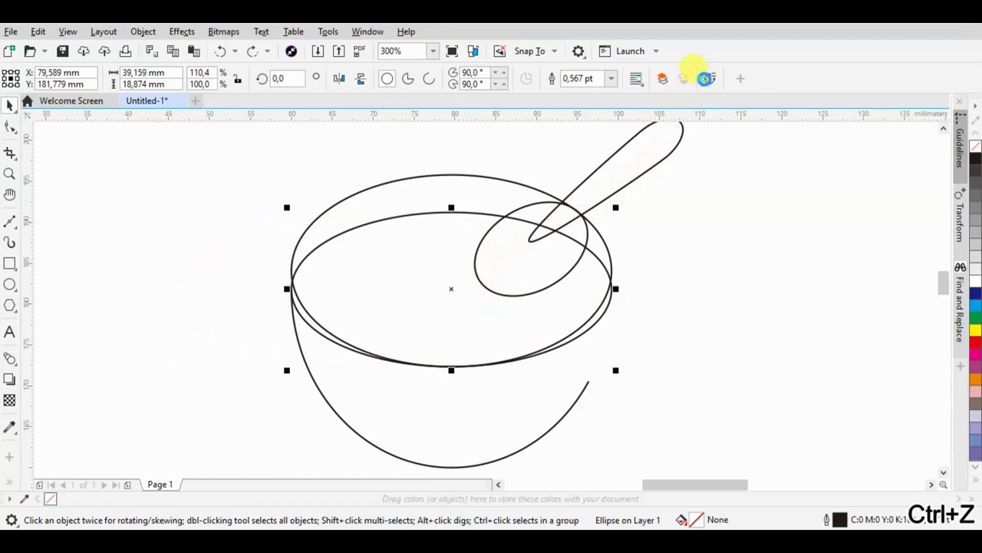
{"action": "left_click", "coordinate": [705, 79]}
Convert one rim ellipse to curves and delete its lower nodes, keeping only the upper arc.
{"action": "left_click", "coordinate": [658, 78]}
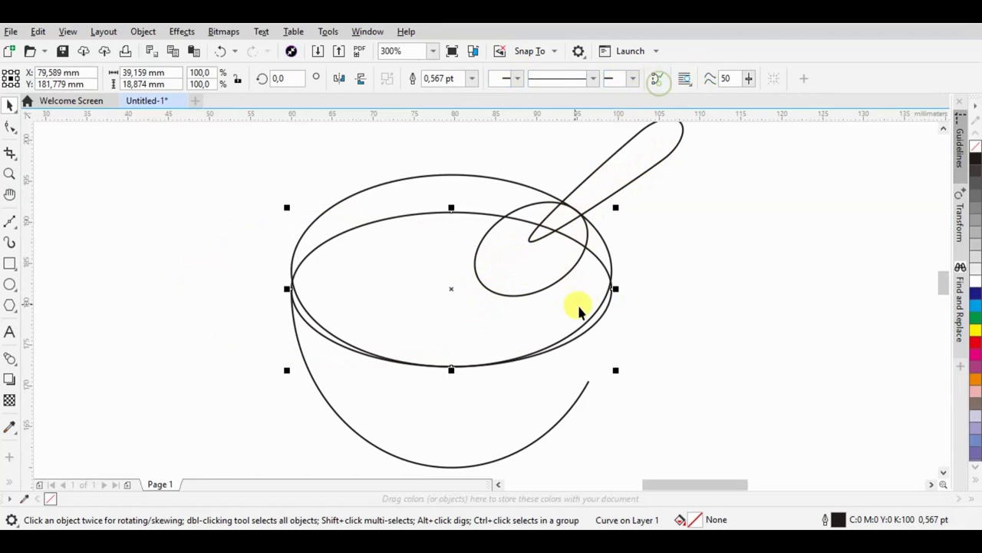
{"action": "key", "text": "F10"}
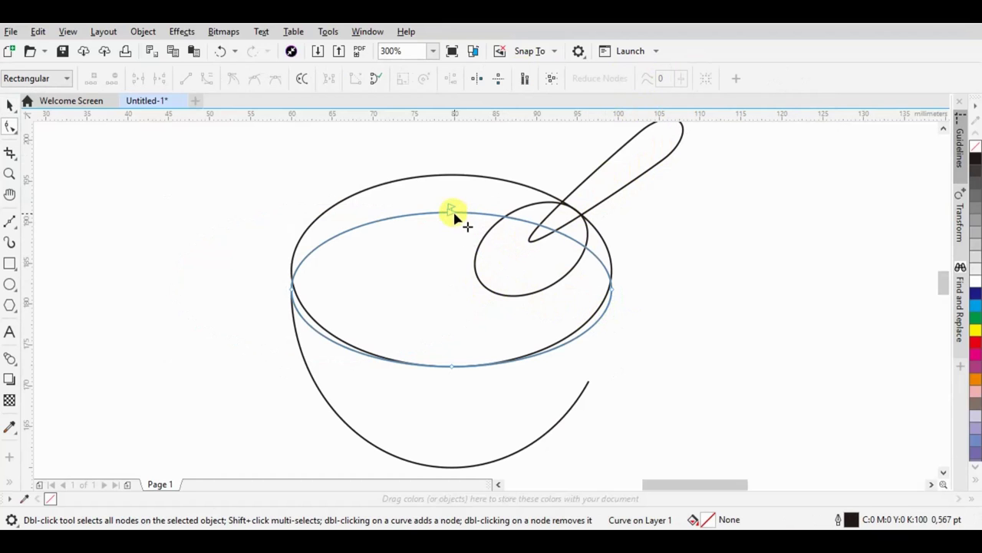
{"action": "left_click", "coordinate": [10, 105]}
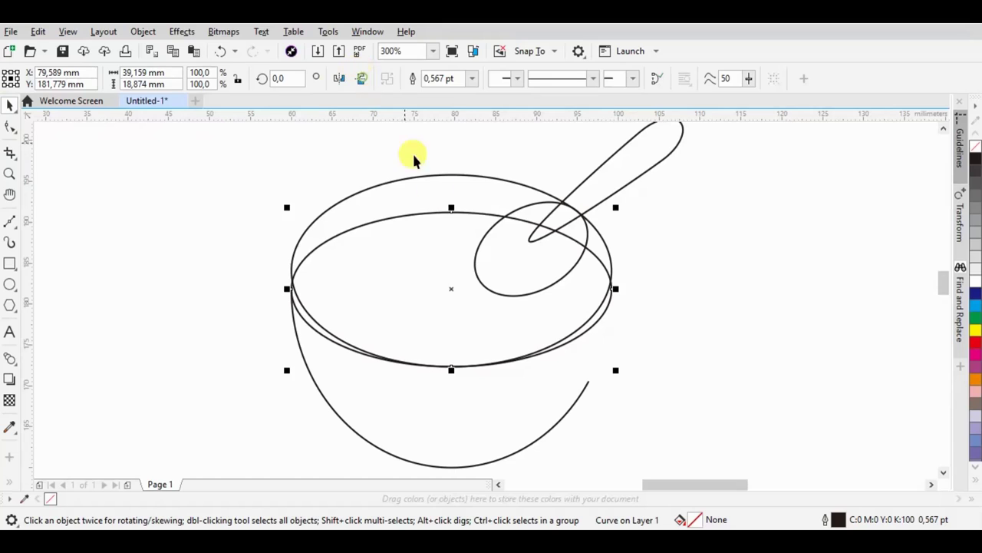
{"action": "double_click", "coordinate": [446, 286]}
{"action": "double_click", "coordinate": [450, 366]}
{"action": "double_click", "coordinate": [450, 366]}
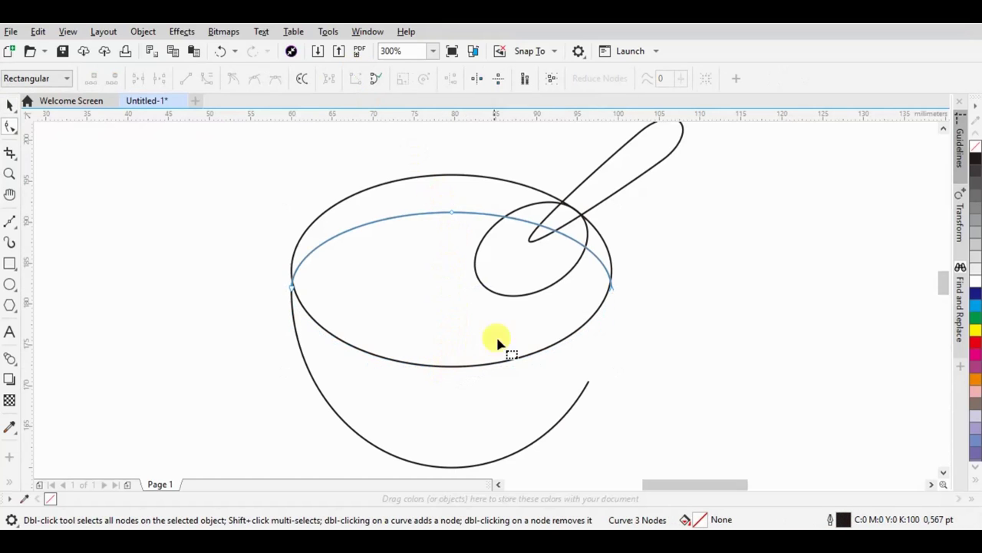
{"action": "left_click", "coordinate": [611, 288]}
Convert the outer rim ellipse to curves and add a node where the spoon crosses it.
{"action": "left_click", "coordinate": [600, 240]}
{"action": "left_click", "coordinate": [710, 81]}
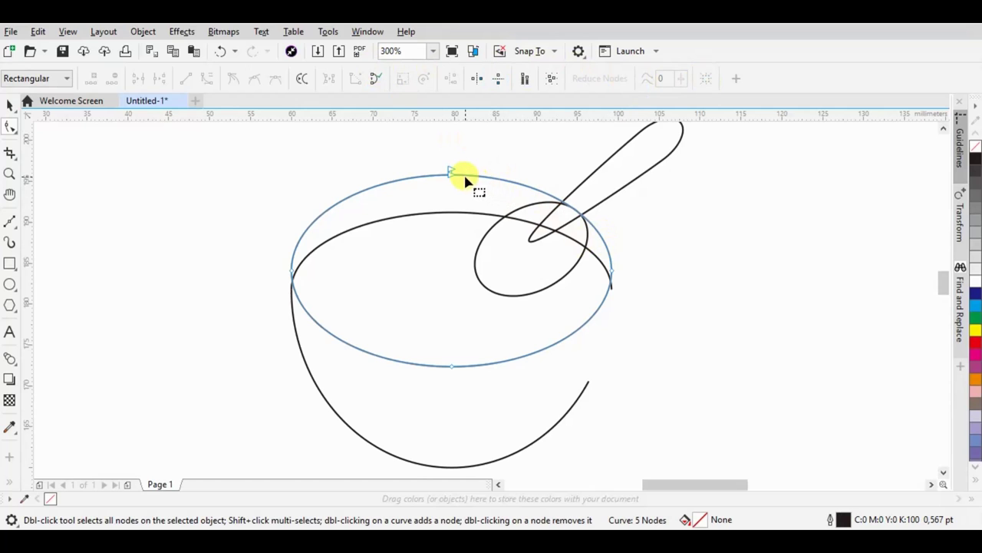
{"action": "key", "text": "space"}
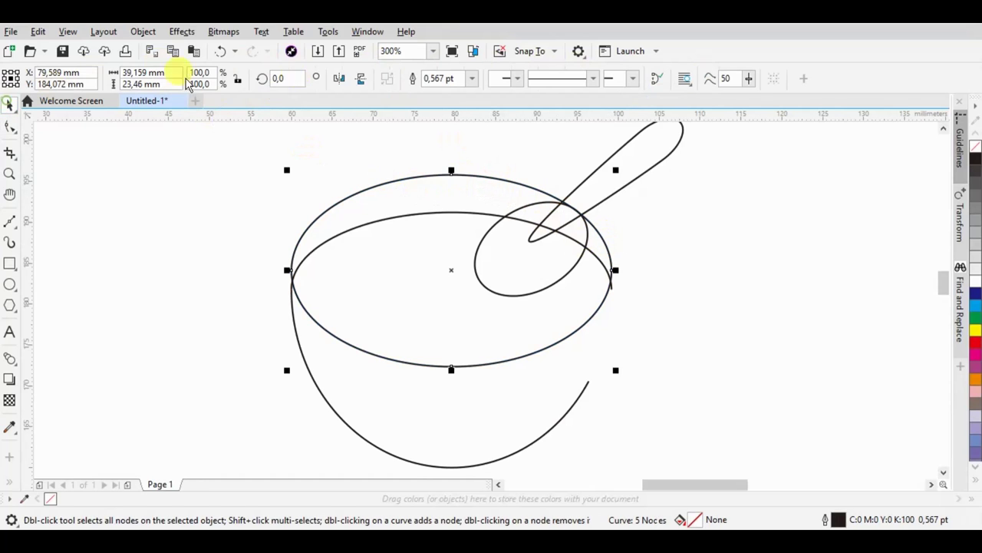
{"action": "left_click", "coordinate": [422, 224]}
{"action": "key", "text": "space"}
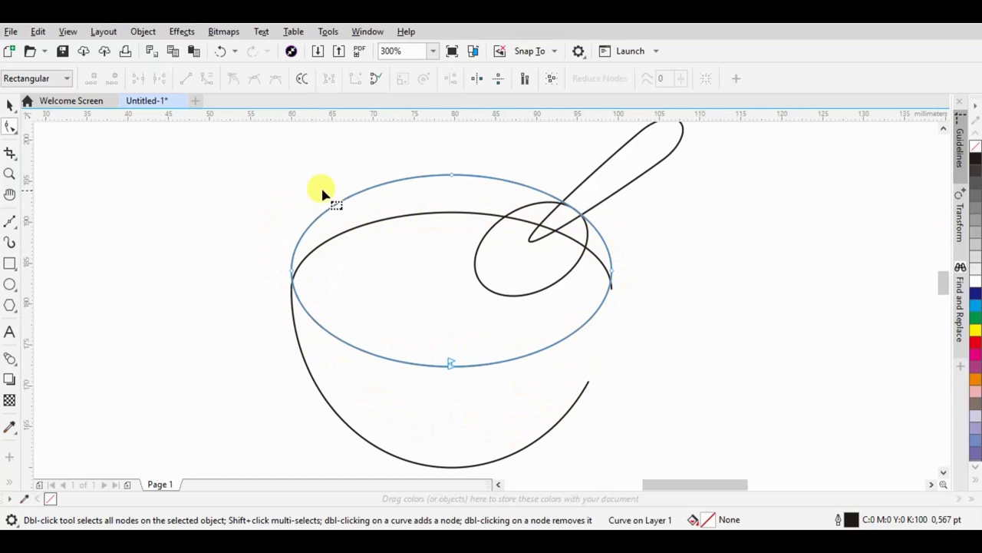
{"action": "left_click", "coordinate": [584, 218]}
{"action": "double_click", "coordinate": [581, 216]}
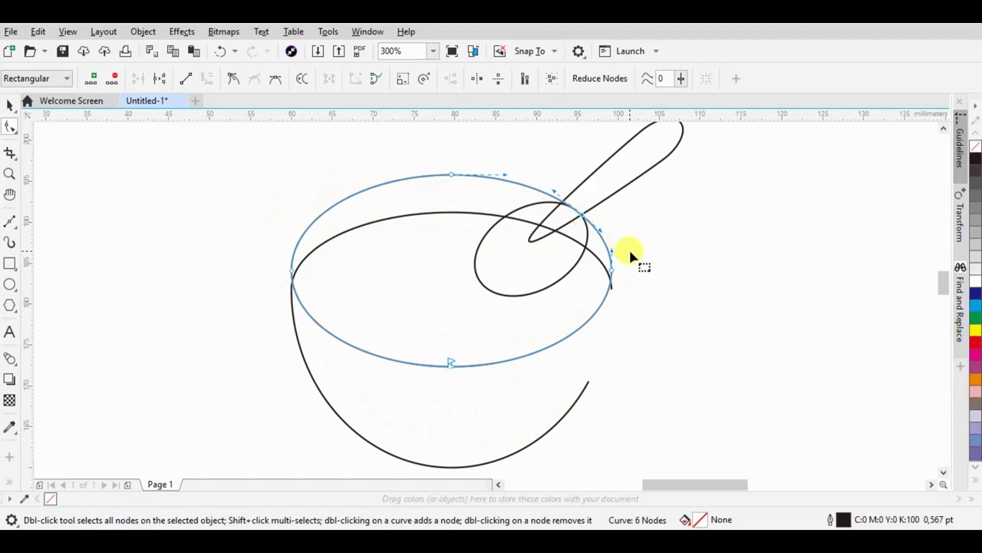
{"action": "left_click", "coordinate": [9, 263]}
Draw a rectangle over the spoon-rim crossing and trim it from the outer rim, splitting it in two.
{"action": "left_click_drag", "start_coordinate": [671, 277], "coordinate": [535, 214]}
{"action": "left_click", "coordinate": [10, 105]}
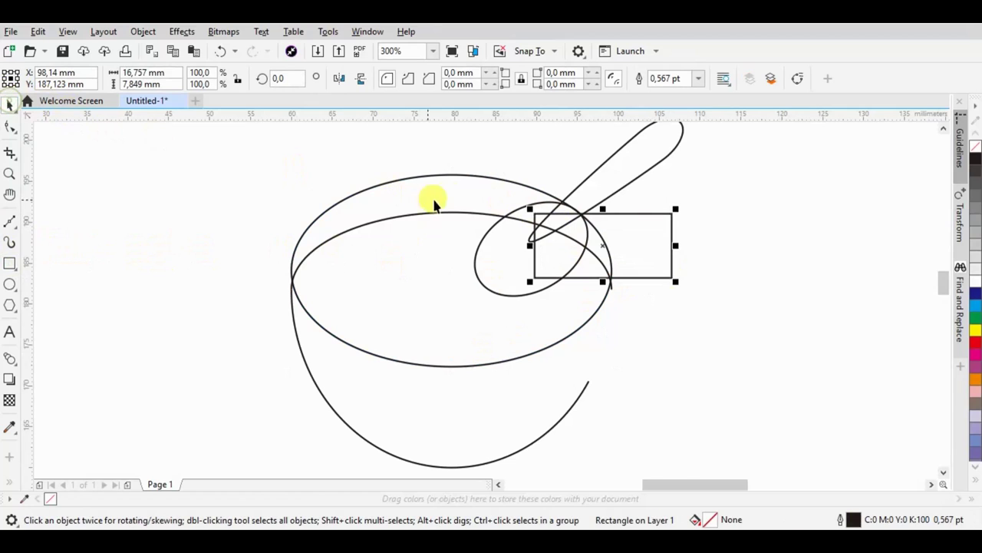
{"action": "left_click", "coordinate": [451, 176], "text": "shift"}
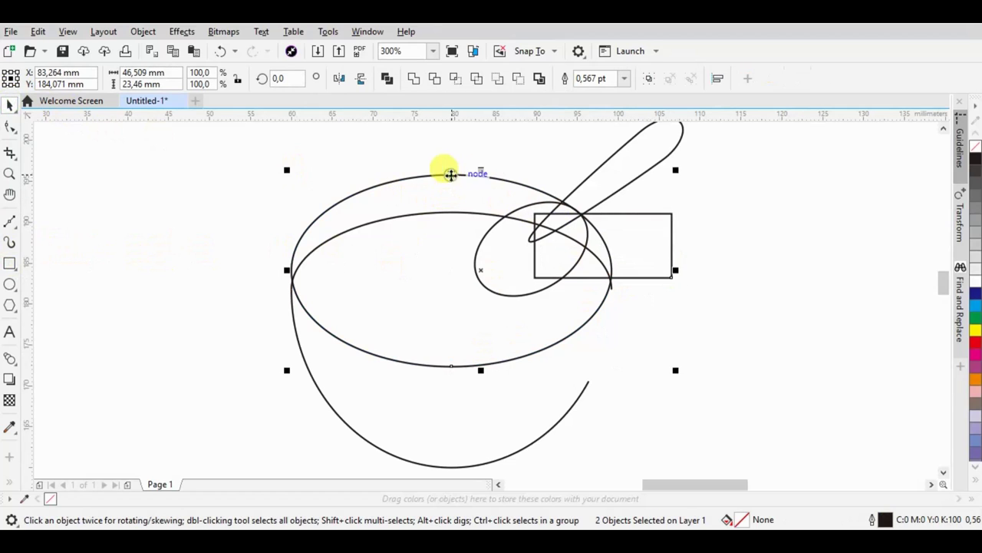
{"action": "left_click", "coordinate": [519, 79]}
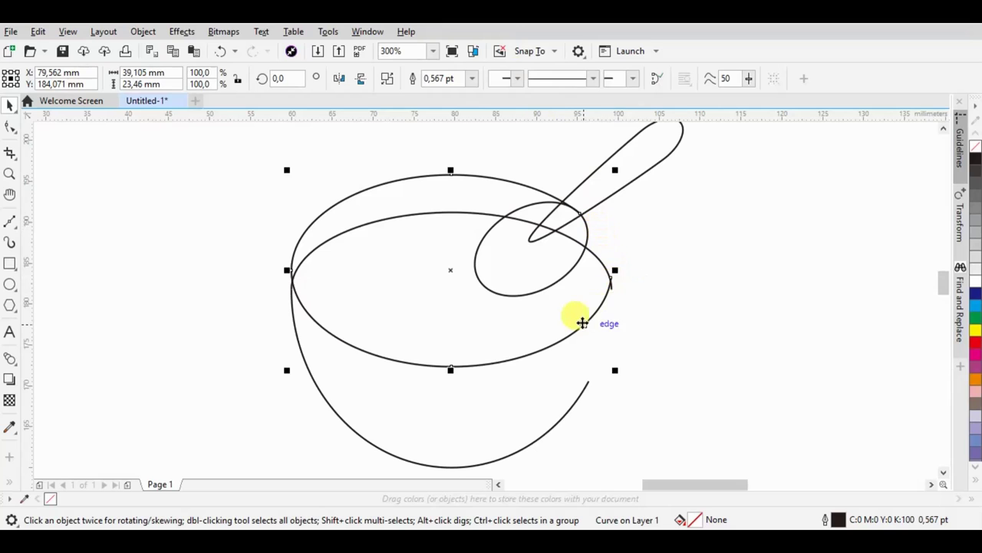
{"action": "key", "text": "F10"}
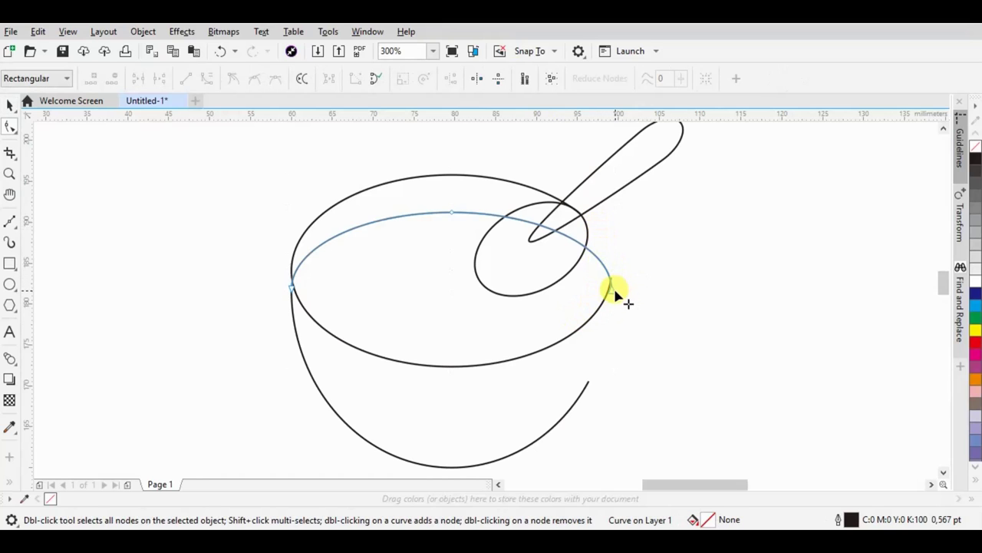
{"action": "left_click", "coordinate": [608, 290]}
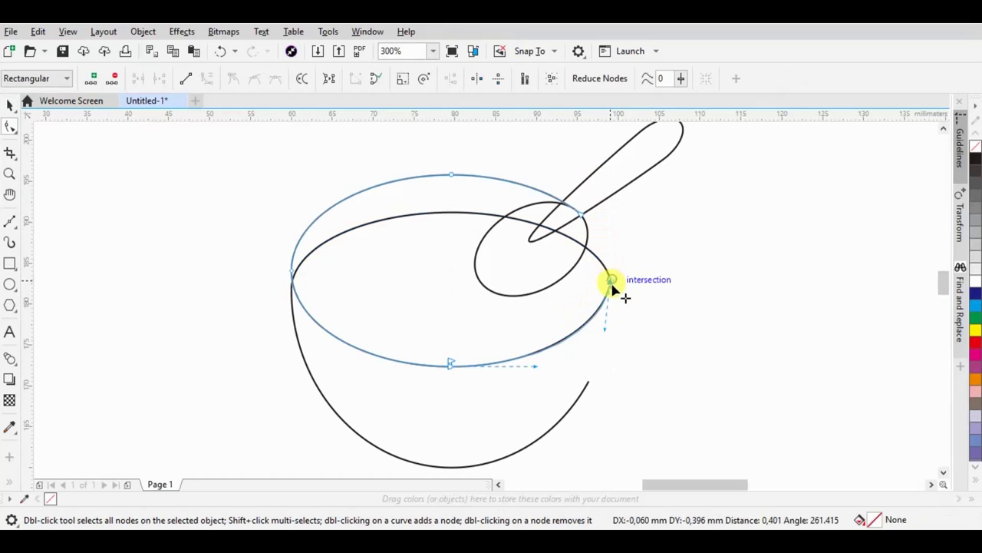
{"action": "left_click", "coordinate": [10, 105]}
{"action": "left_click", "coordinate": [511, 255]}
{"action": "scroll", "coordinate": [602, 195], "scroll_direction": "up", "scroll_amount": 2}
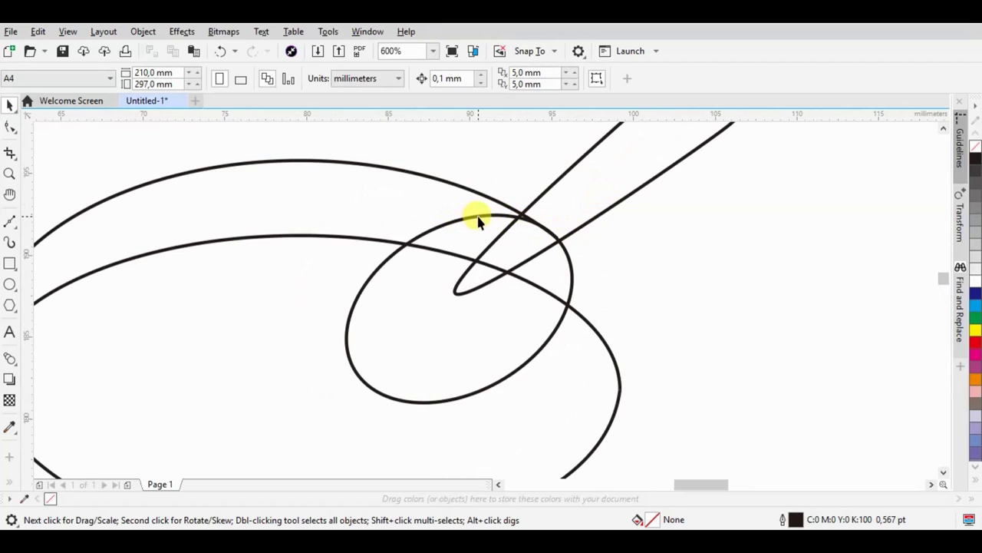
Draw a rectangle over the spoon handle's tip inside the small ellipse and trim it away.
{"action": "double_click", "coordinate": [571, 233]}
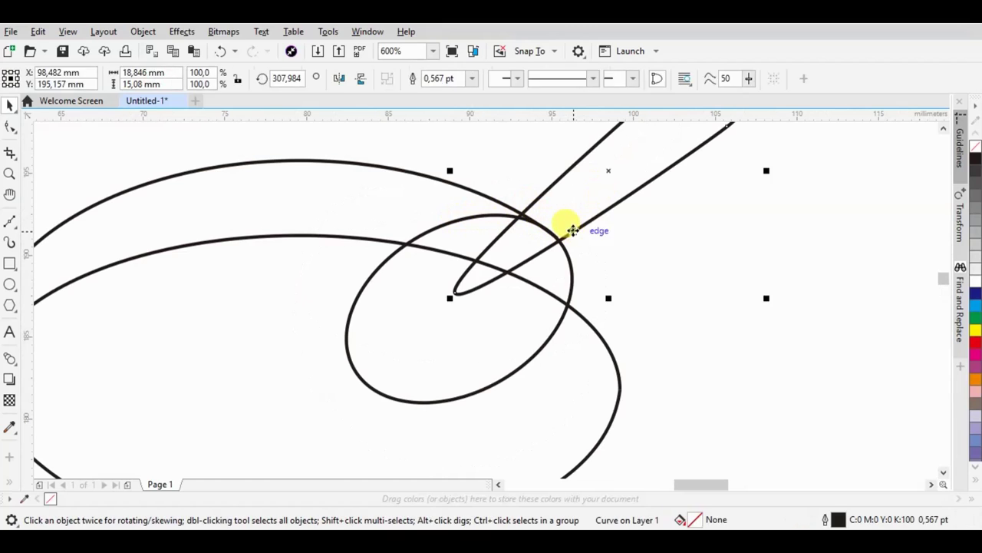
{"action": "left_click", "coordinate": [658, 179]}
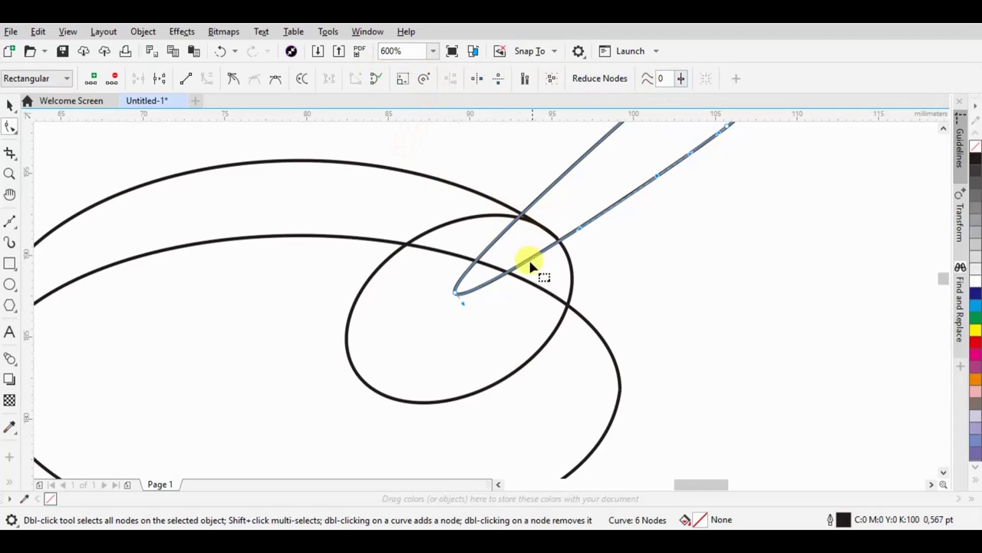
{"action": "left_click", "coordinate": [463, 301]}
{"action": "left_click", "coordinate": [11, 262]}
{"action": "mouse_move", "coordinate": [408, 334]}
{"action": "left_mouse_down"}
{"action": "mouse_move", "coordinate": [572, 219]}
{"action": "mouse_move", "coordinate": [561, 221]}
{"action": "left_mouse_up"}
{"action": "key", "text": "space"}
{"action": "left_click", "coordinate": [648, 163], "text": "shift"}
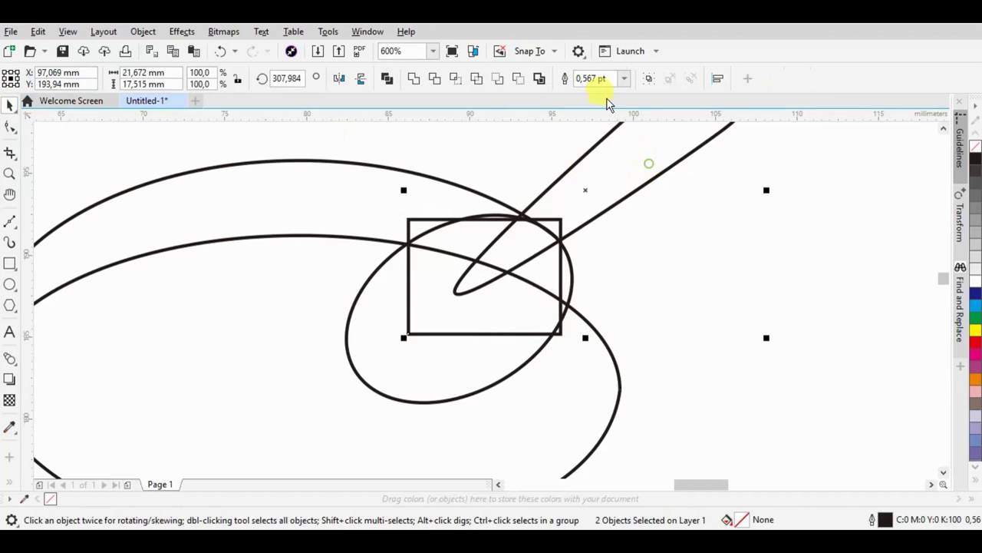
{"action": "left_click", "coordinate": [519, 77]}
{"action": "scroll", "coordinate": [748, 247], "scroll_direction": "down", "scroll_amount": 2}
{"action": "left_click", "coordinate": [748, 247]}
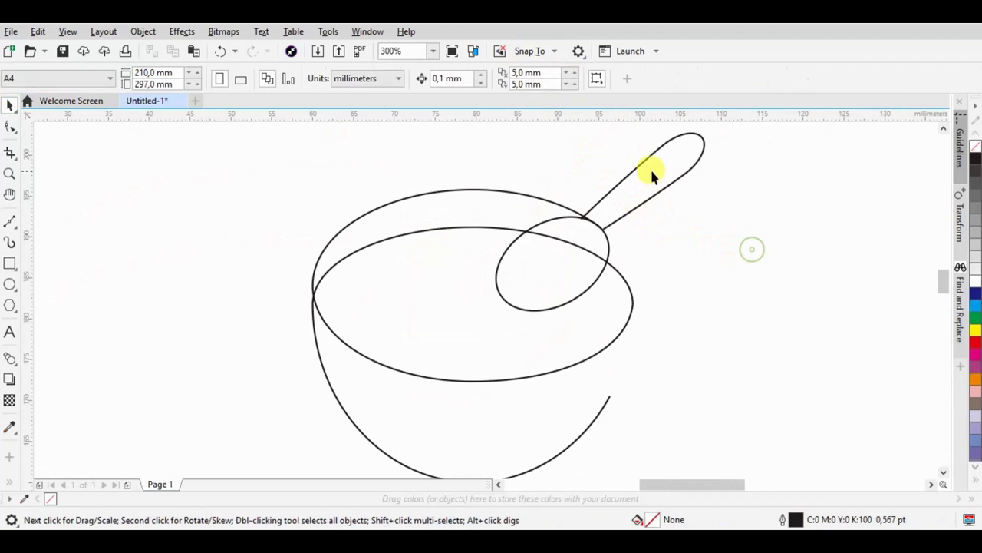
Drag the handle's junction end node up along the handle so it stops short of the spoon bowl.
{"action": "left_click", "coordinate": [602, 222]}
{"action": "key", "text": "F10"}
{"action": "mouse_move", "coordinate": [610, 229]}
{"action": "left_mouse_down"}
{"action": "mouse_move", "coordinate": [573, 218]}
{"action": "mouse_move", "coordinate": [583, 212]}
{"action": "mouse_move", "coordinate": [626, 238]}
{"action": "mouse_move", "coordinate": [603, 219]}
{"action": "left_mouse_up"}
{"action": "scroll", "coordinate": [629, 213], "scroll_direction": "up", "scroll_amount": 2}
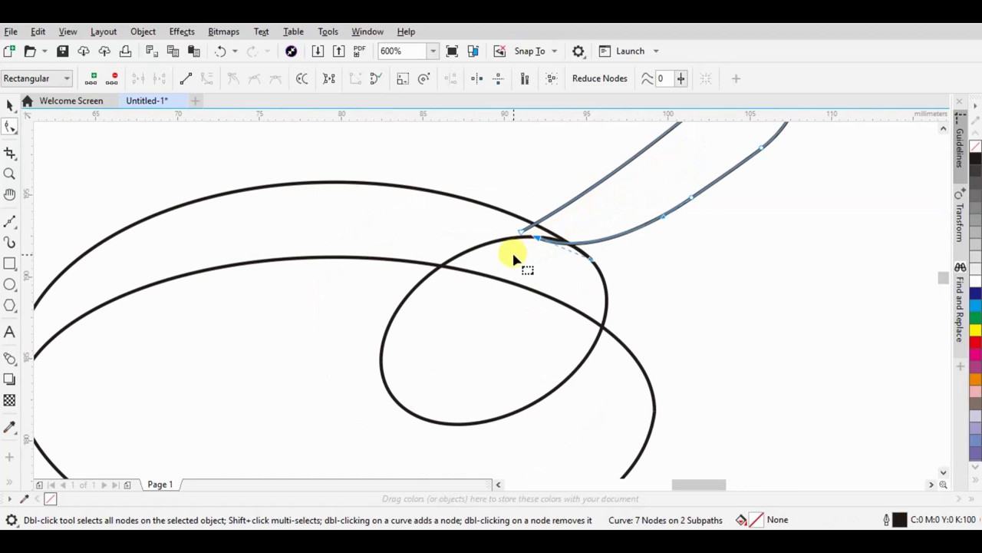
{"action": "left_click", "coordinate": [524, 231]}
{"action": "left_click_drag", "start_coordinate": [522, 236], "coordinate": [587, 221]}
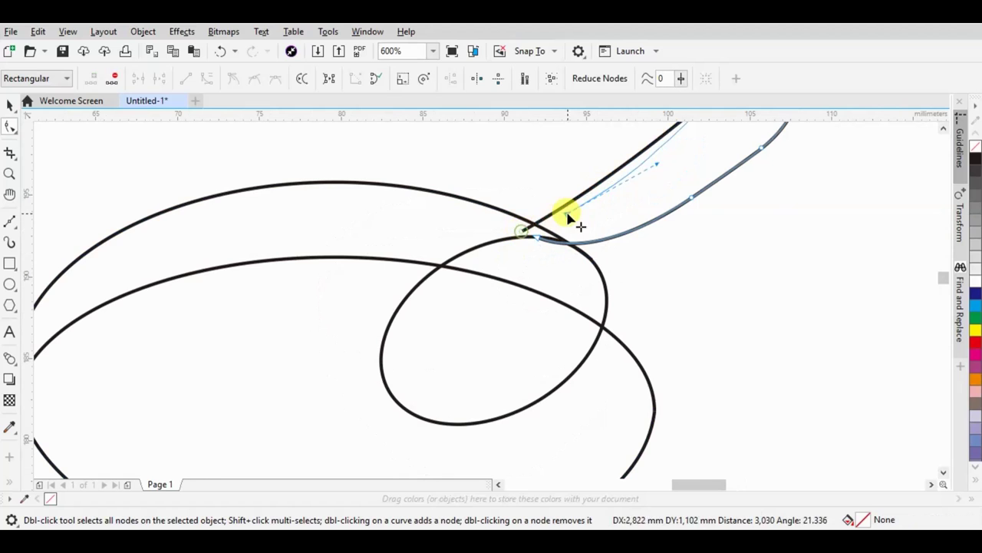
{"action": "left_click_drag", "start_coordinate": [673, 175], "coordinate": [652, 158]}
{"action": "scroll", "coordinate": [678, 221], "scroll_direction": "down", "scroll_amount": 2}
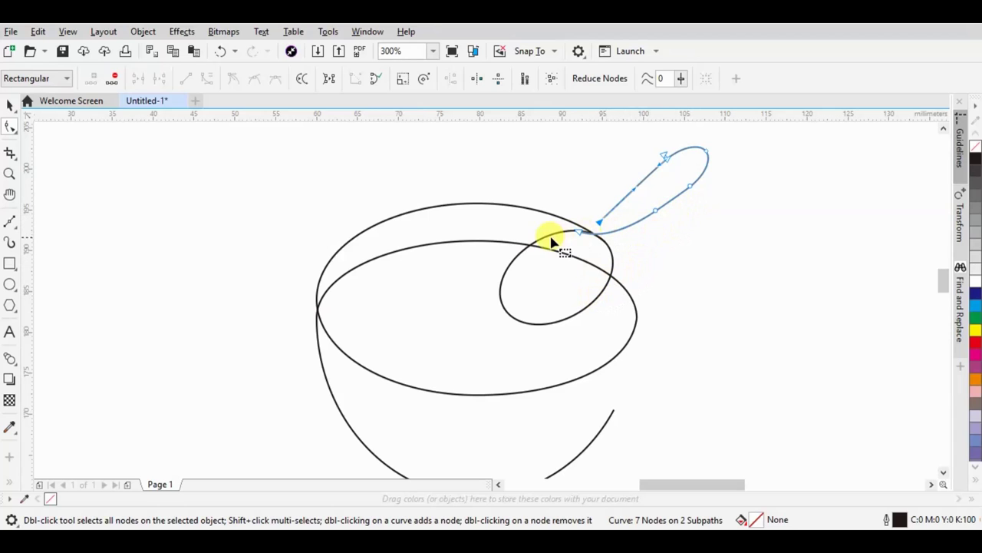
Convert the spoon's small oval to curves and reshape its top nodes toward the handle.
{"action": "left_click", "coordinate": [612, 254]}
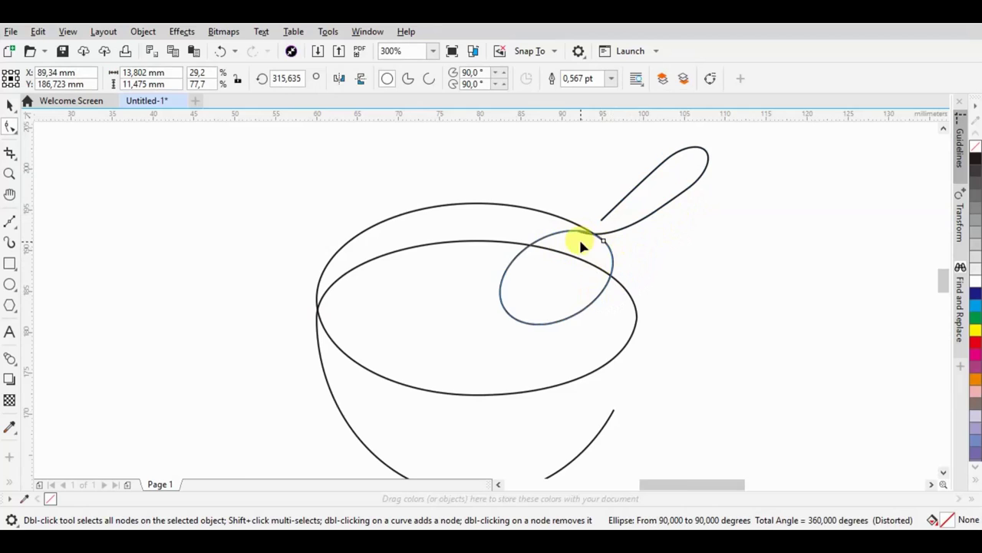
{"action": "scroll", "coordinate": [581, 244], "scroll_direction": "up", "scroll_amount": 4}
{"action": "left_click", "coordinate": [587, 238]}
{"action": "left_click", "coordinate": [541, 225]}
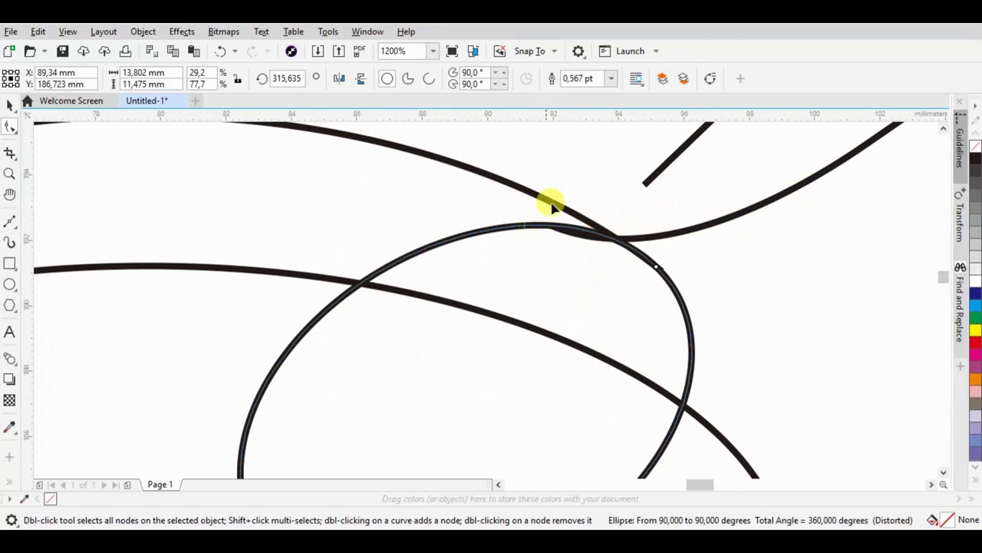
{"action": "left_click", "coordinate": [710, 78]}
{"action": "left_click", "coordinate": [376, 78]}
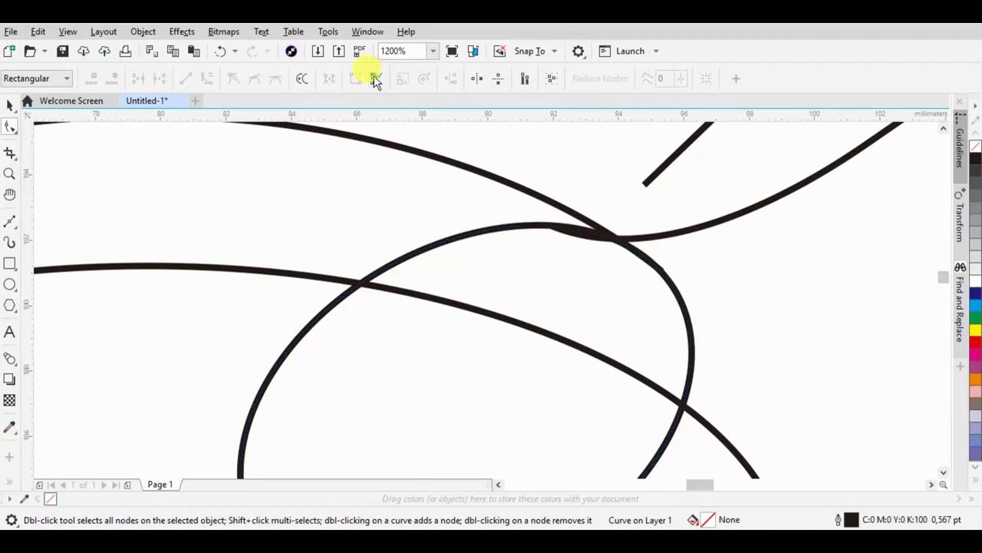
{"action": "left_click", "coordinate": [566, 230]}
{"action": "double_click", "coordinate": [536, 227]}
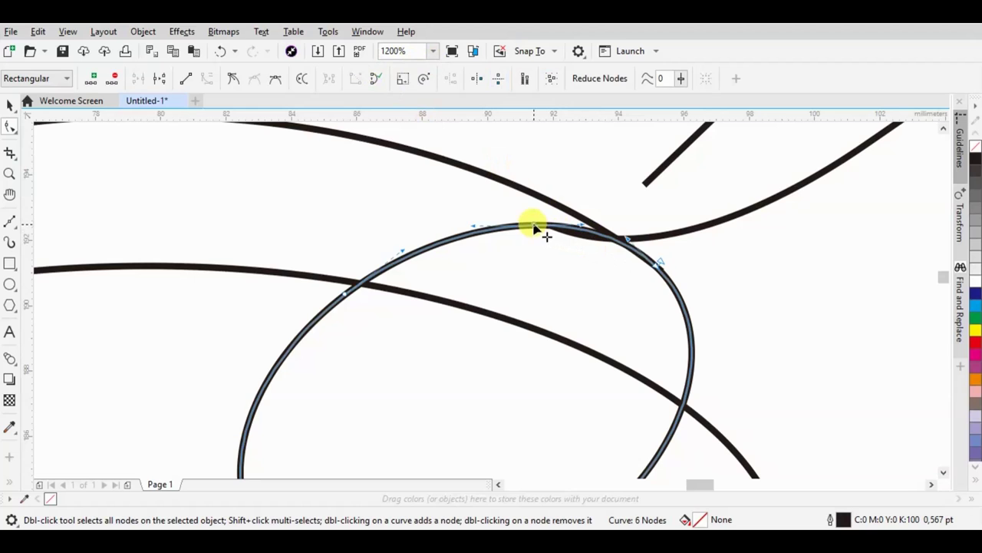
{"action": "double_click", "coordinate": [660, 261]}
{"action": "left_click_drag", "start_coordinate": [537, 227], "coordinate": [550, 227]}
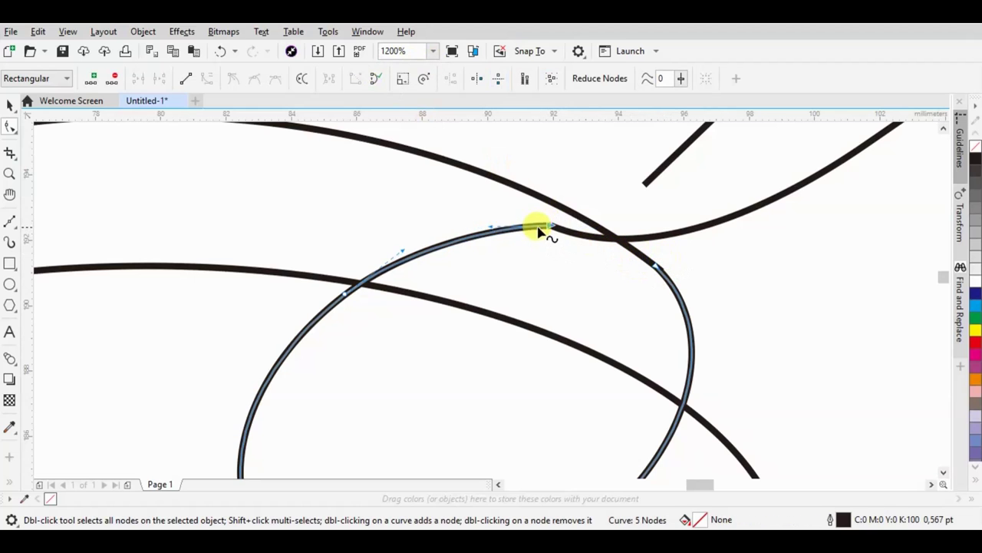
{"action": "left_click_drag", "start_coordinate": [489, 227], "coordinate": [491, 222]}
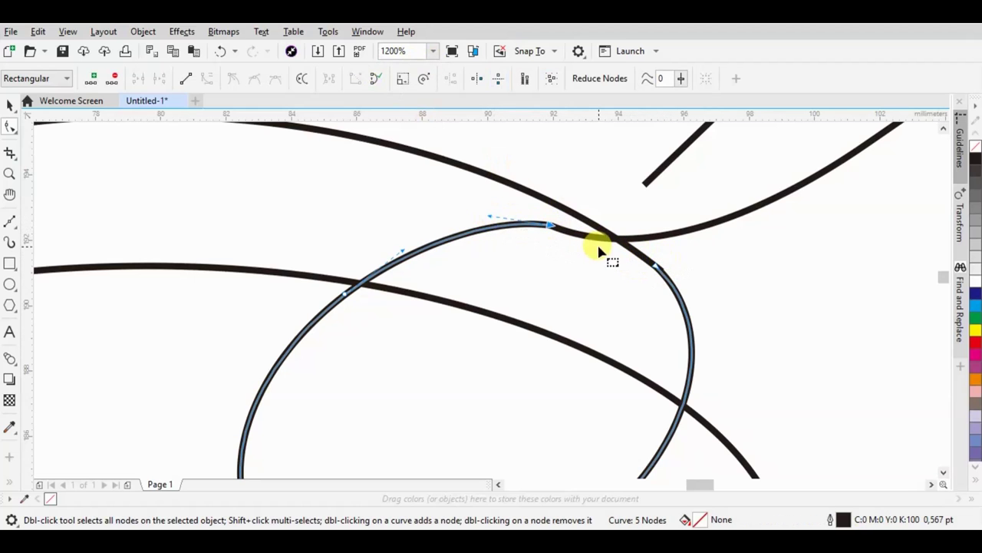
Reshape the handle's segments toward the oval and delete a node on its lower curve.
{"action": "left_click", "coordinate": [560, 227]}
{"action": "left_click_drag", "start_coordinate": [662, 270], "coordinate": [759, 251]}
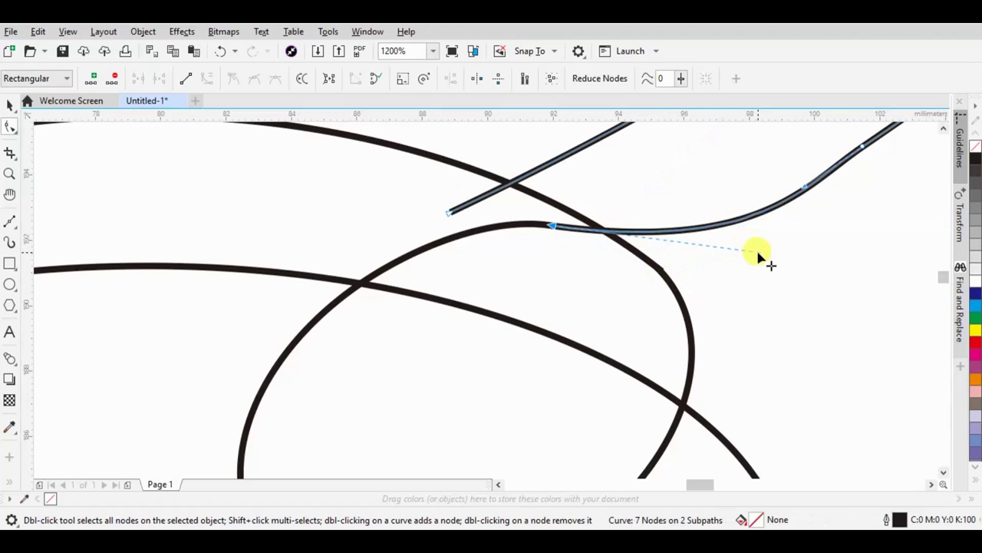
{"action": "key", "text": "ctrl+z"}
{"action": "mouse_move", "coordinate": [662, 272]}
{"action": "left_mouse_down"}
{"action": "mouse_move", "coordinate": [453, 209]}
{"action": "mouse_move", "coordinate": [581, 202]}
{"action": "mouse_move", "coordinate": [600, 189]}
{"action": "left_mouse_up"}
{"action": "scroll", "coordinate": [691, 219], "scroll_direction": "down", "scroll_amount": 2}
{"action": "scroll", "coordinate": [695, 207], "scroll_direction": "up", "scroll_amount": 1}
{"action": "left_click_drag", "start_coordinate": [714, 207], "coordinate": [593, 232]}
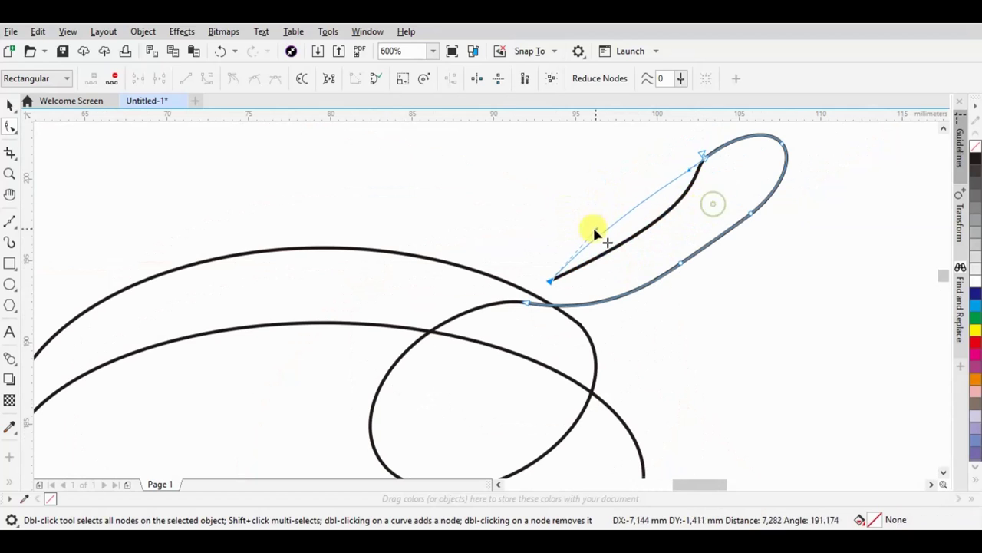
{"action": "double_click", "coordinate": [680, 265]}
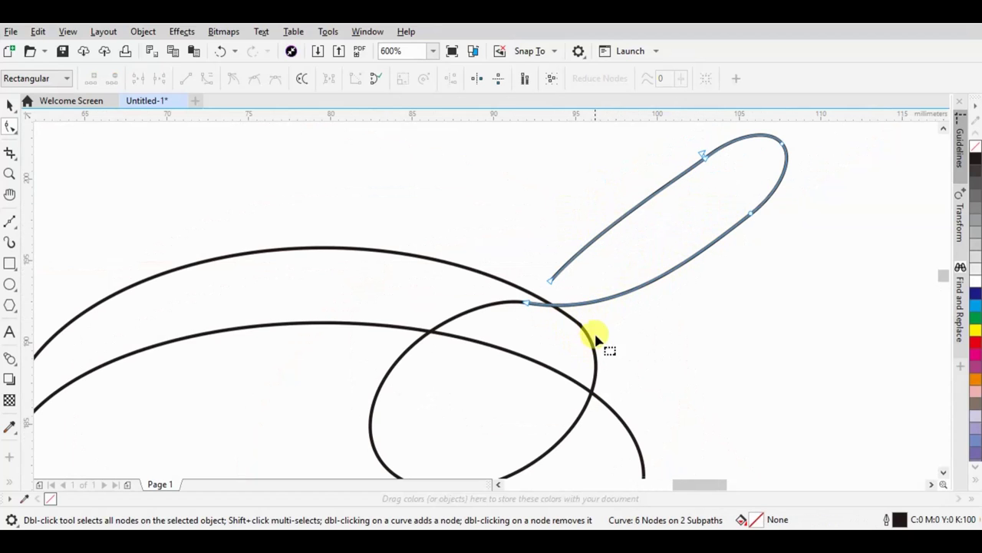
{"action": "scroll", "coordinate": [668, 273], "scroll_direction": "down", "scroll_amount": 1}
{"action": "left_click", "coordinate": [10, 106]}
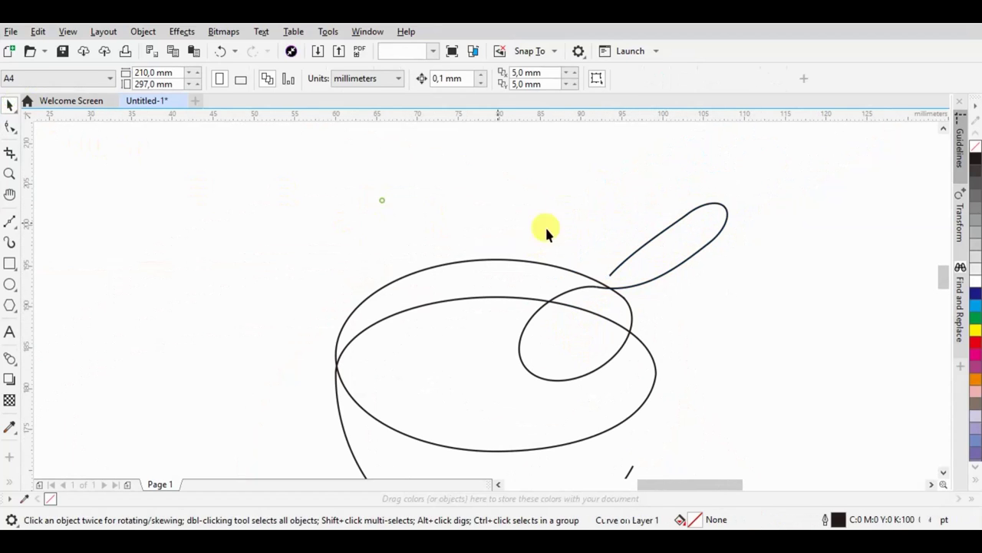
{"action": "scroll", "coordinate": [687, 199], "scroll_direction": "down", "scroll_amount": 1}
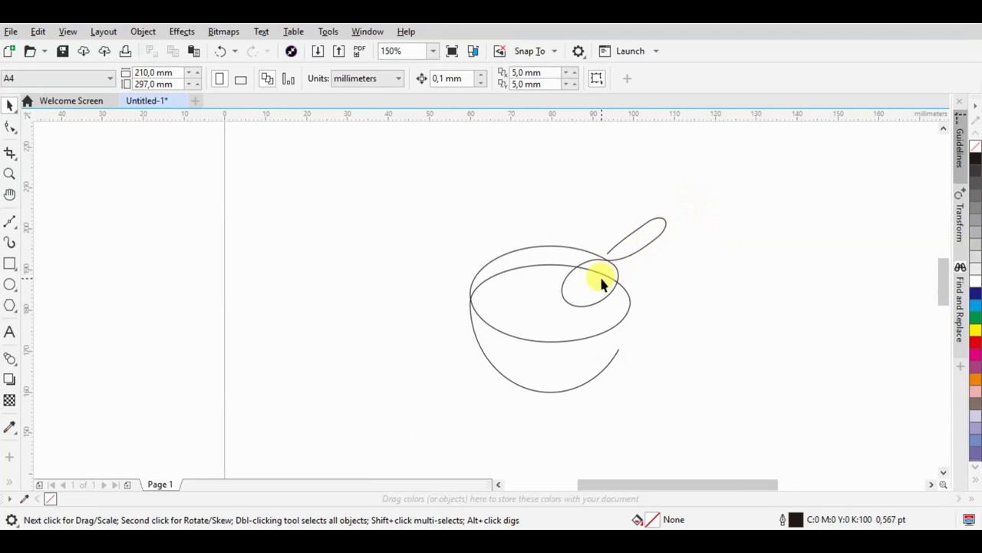
Reshape the inner loop's lower-left curve and nudge the handle's end node.
{"action": "left_click", "coordinate": [581, 294]}
{"action": "key", "text": "F10"}
{"action": "scroll", "coordinate": [575, 296], "scroll_direction": "up", "scroll_amount": 1}
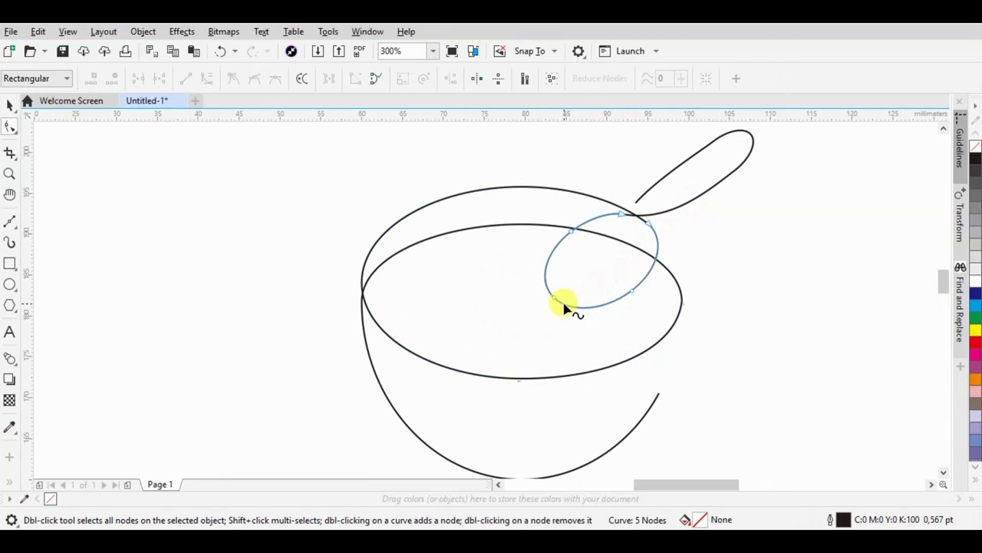
{"action": "left_click_drag", "start_coordinate": [551, 297], "coordinate": [547, 309]}
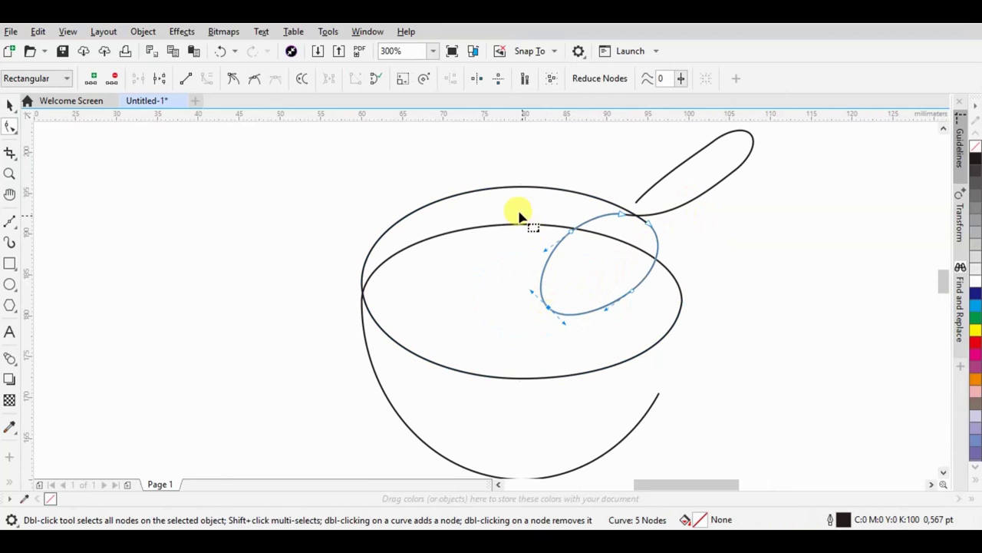
{"action": "left_click", "coordinate": [649, 196]}
{"action": "left_click_drag", "start_coordinate": [636, 207], "coordinate": [645, 205]}
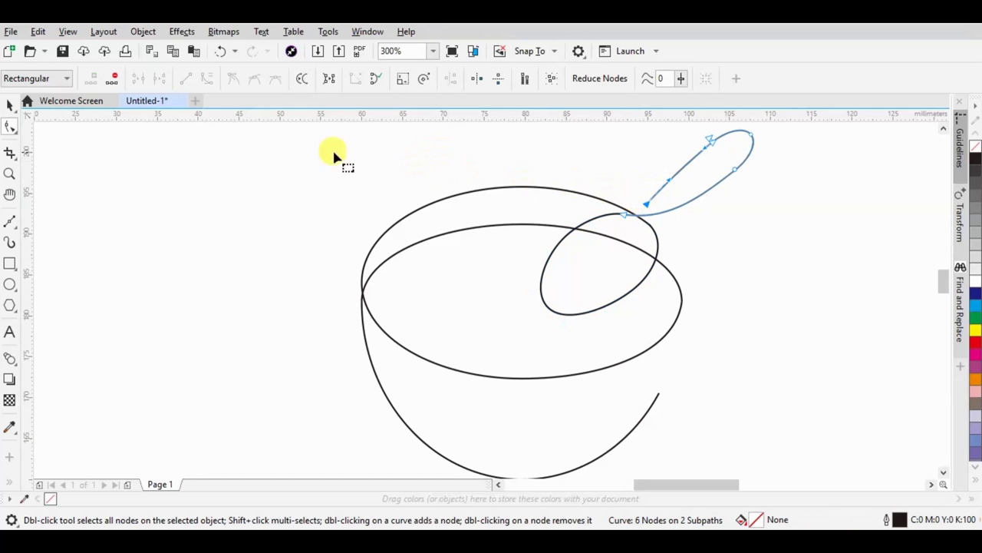
{"action": "left_click", "coordinate": [11, 106]}
Select all five bowl-and-spoon curves and set their outline width to 2.0 pt.
{"action": "key", "text": "Escape"}
{"action": "scroll", "coordinate": [539, 234], "scroll_direction": "down", "scroll_amount": 1}
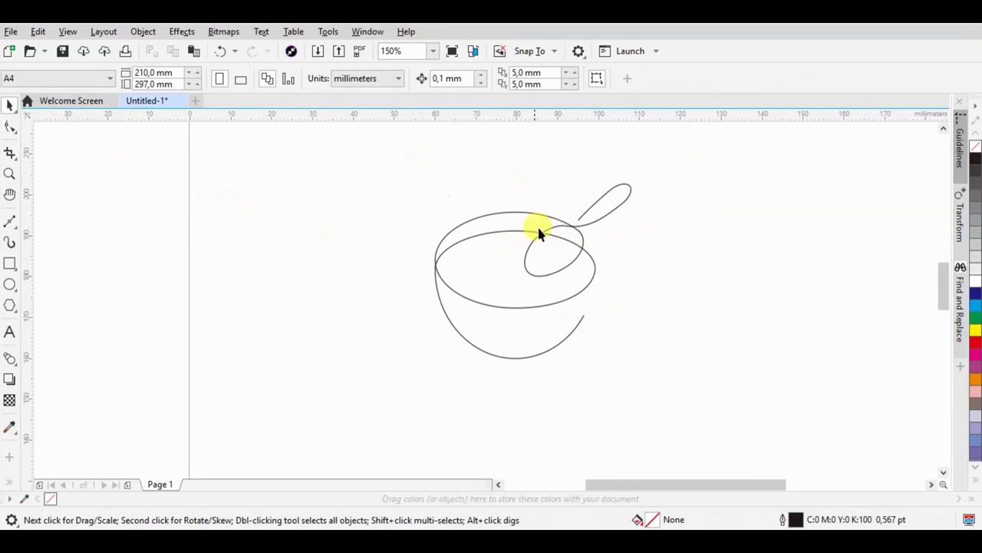
{"action": "left_click_drag", "start_coordinate": [393, 383], "coordinate": [393, 384]}
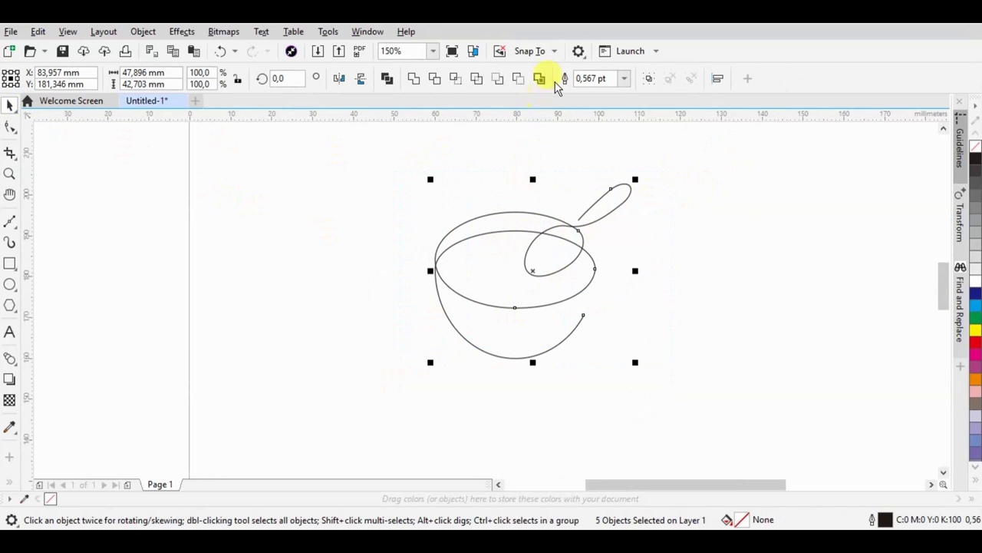
{"action": "left_click", "coordinate": [628, 83]}
{"action": "left_click", "coordinate": [587, 146]}
{"action": "left_click", "coordinate": [623, 78]}
{"action": "left_click", "coordinate": [589, 190]}
{"action": "left_click", "coordinate": [628, 78]}
{"action": "left_click", "coordinate": [595, 136]}
{"action": "left_click", "coordinate": [628, 78]}
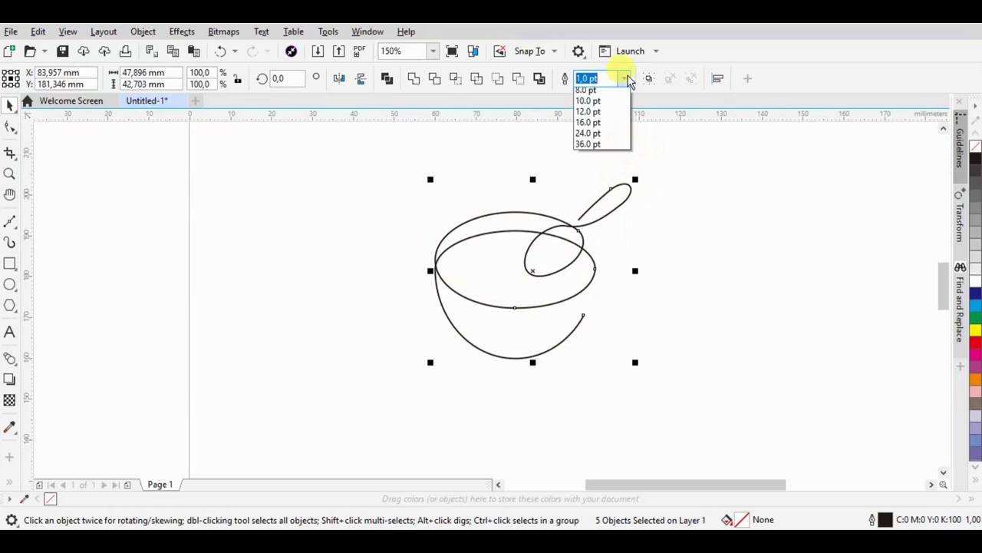
{"action": "left_click", "coordinate": [614, 153]}
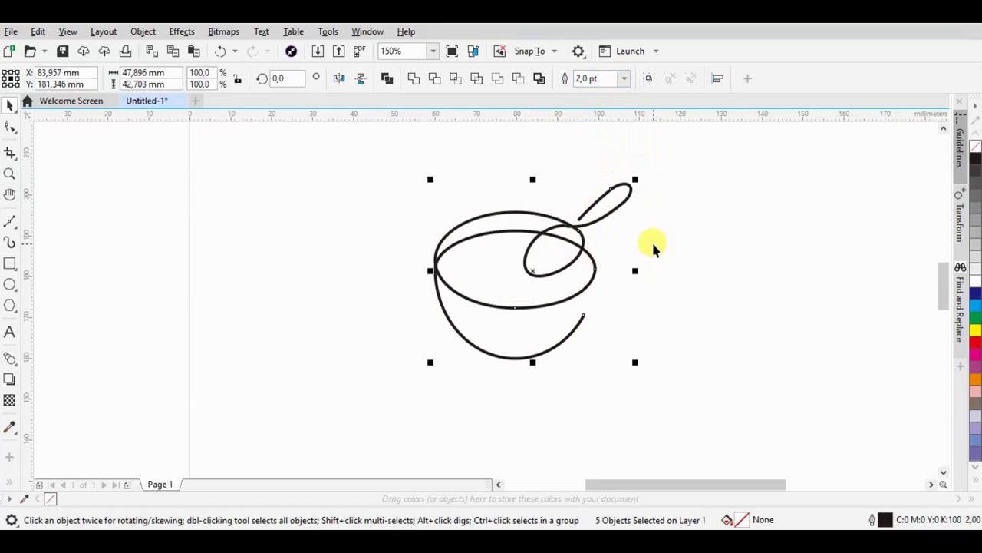
Shift the bowl drawing slightly to the right.
{"action": "scroll", "coordinate": [566, 226], "scroll_direction": "down", "scroll_amount": 2}
{"action": "mouse_move", "coordinate": [576, 230]}
{"action": "left_mouse_down"}
{"action": "mouse_move", "coordinate": [585, 235]}
{"action": "mouse_move", "coordinate": [620, 215]}
{"action": "left_mouse_up"}
{"action": "left_click", "coordinate": [712, 240]}
{"action": "scroll", "coordinate": [668, 257], "scroll_direction": "up", "scroll_amount": 2}
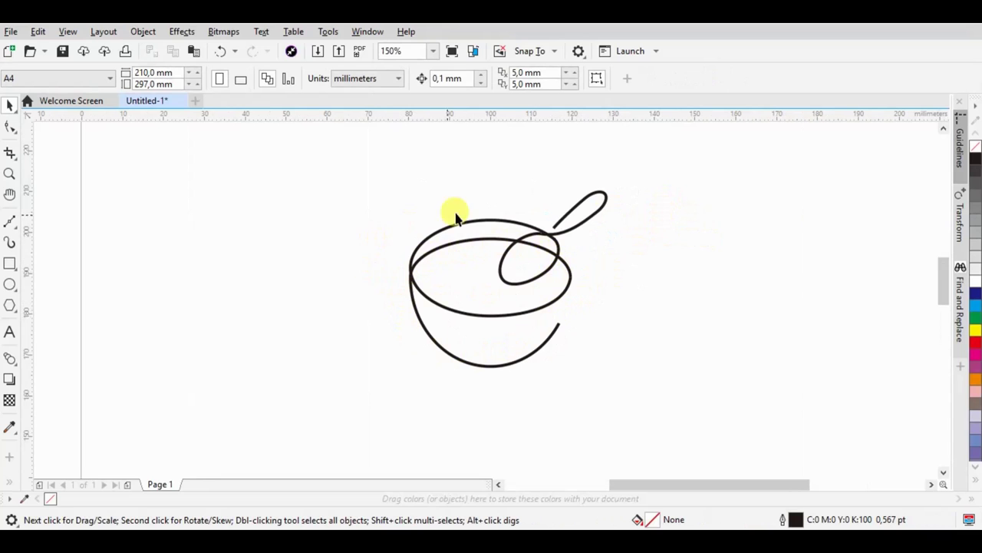
{"action": "scroll", "coordinate": [547, 237], "scroll_direction": "down", "scroll_amount": 2}
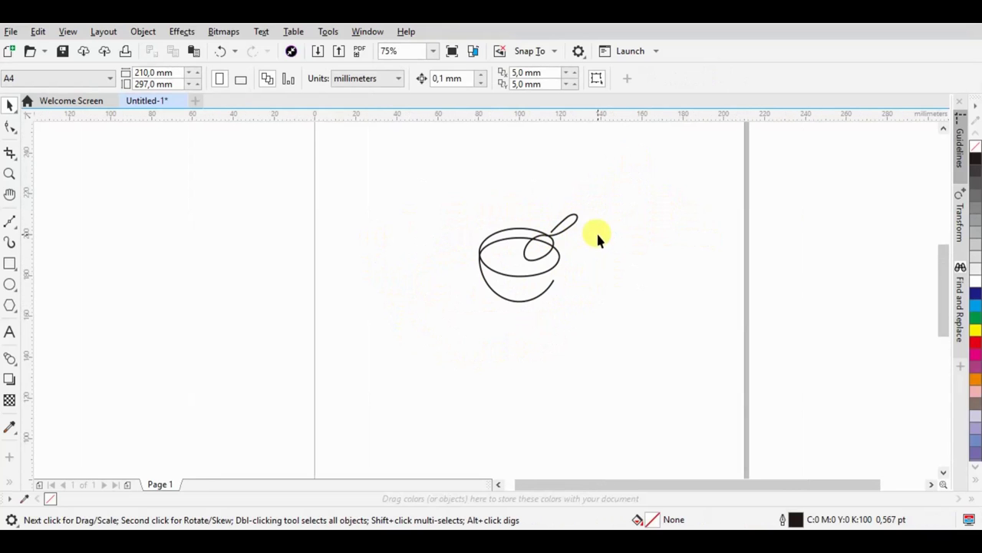
{"action": "left_click", "coordinate": [9, 332]}
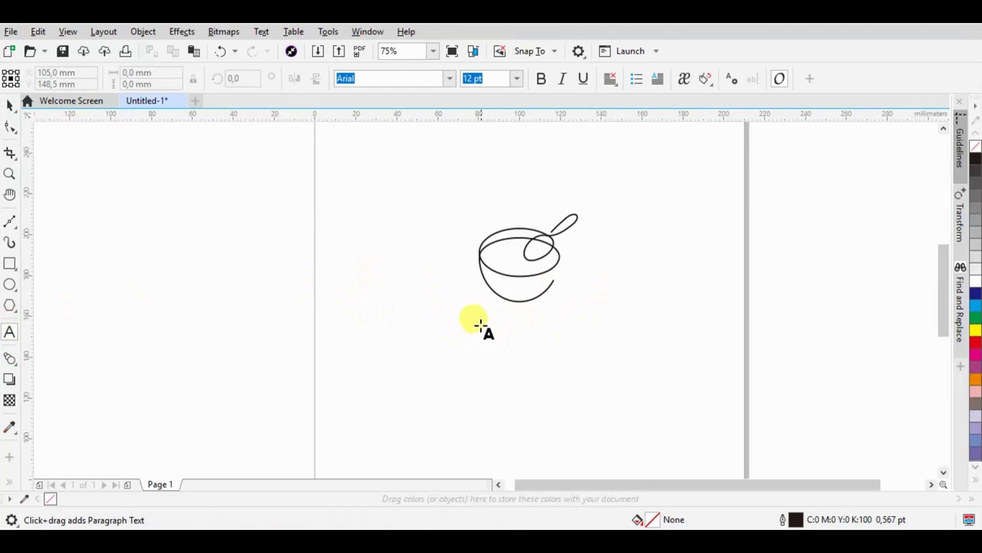
{"action": "key", "text": "space"}
{"action": "left_click_drag", "start_coordinate": [563, 300], "coordinate": [566, 295]}
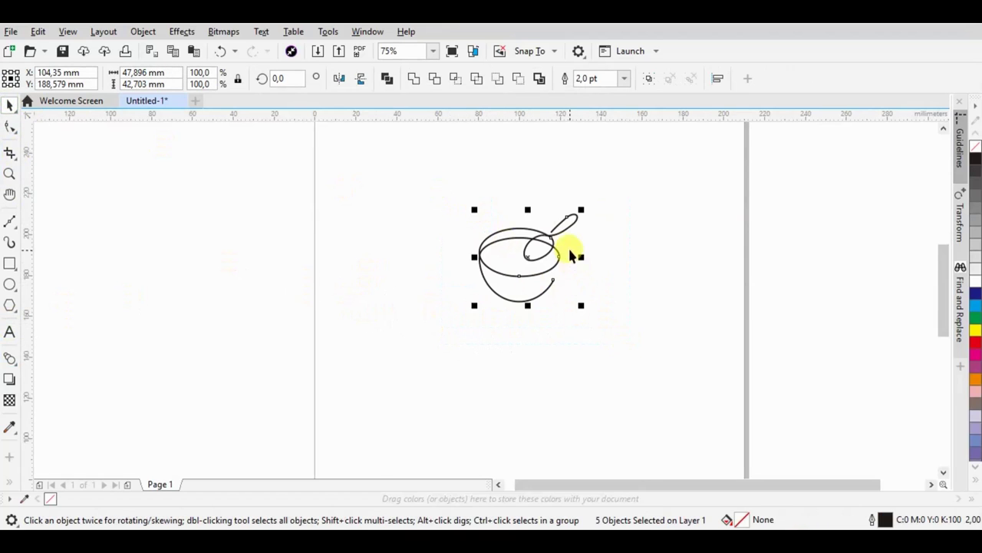
{"action": "scroll", "coordinate": [566, 245], "scroll_direction": "up", "scroll_amount": 3}
{"action": "scroll", "coordinate": [520, 232], "scroll_direction": "up", "scroll_amount": 3}
{"action": "scroll", "coordinate": [575, 191], "scroll_direction": "up", "scroll_amount": 2}
{"action": "key", "text": "F10"}
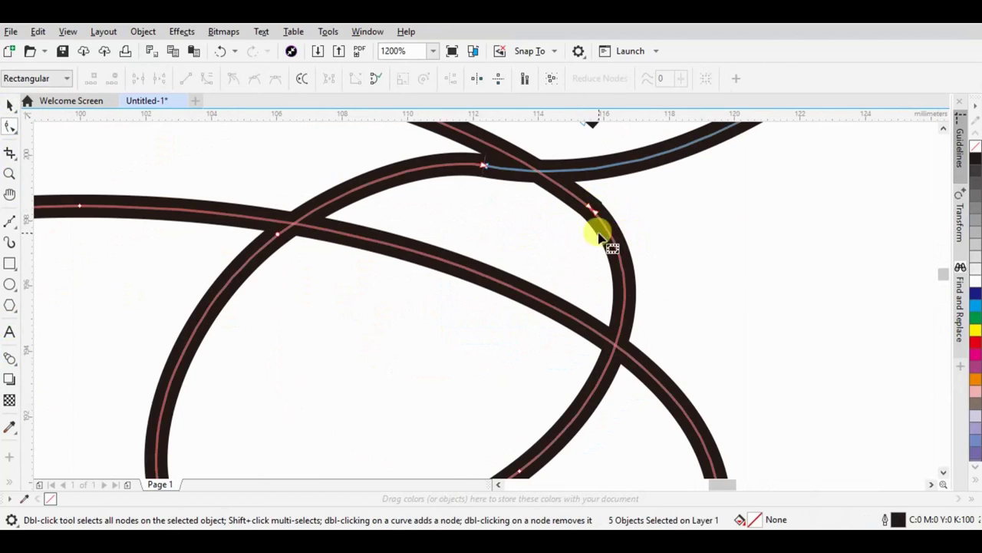
{"action": "scroll", "coordinate": [599, 219], "scroll_direction": "down", "scroll_amount": 3}
{"action": "scroll", "coordinate": [599, 218], "scroll_direction": "up", "scroll_amount": 4}
{"action": "scroll", "coordinate": [601, 220], "scroll_direction": "down", "scroll_amount": 3}
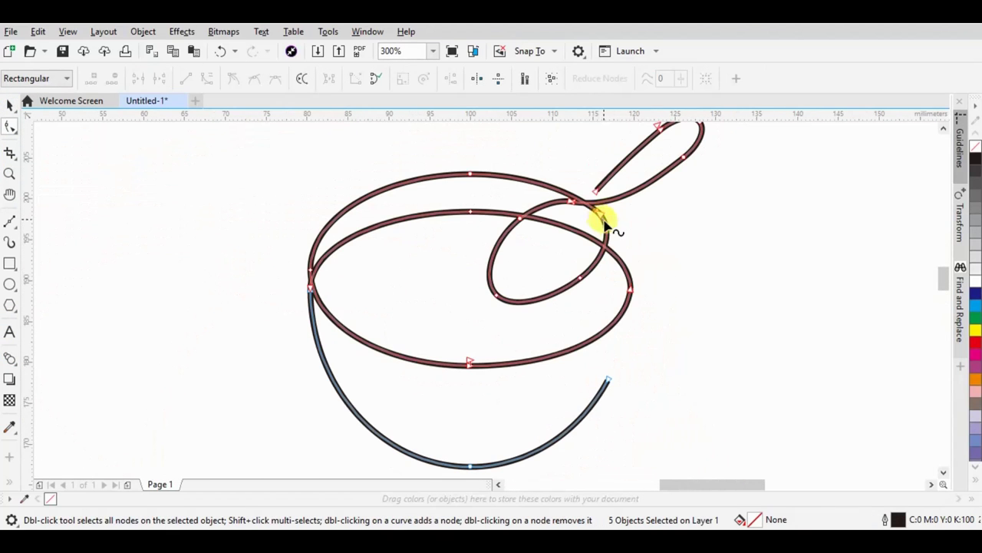
{"action": "scroll", "coordinate": [537, 280], "scroll_direction": "down", "scroll_amount": 1}
{"action": "scroll", "coordinate": [589, 221], "scroll_direction": "up", "scroll_amount": 1}
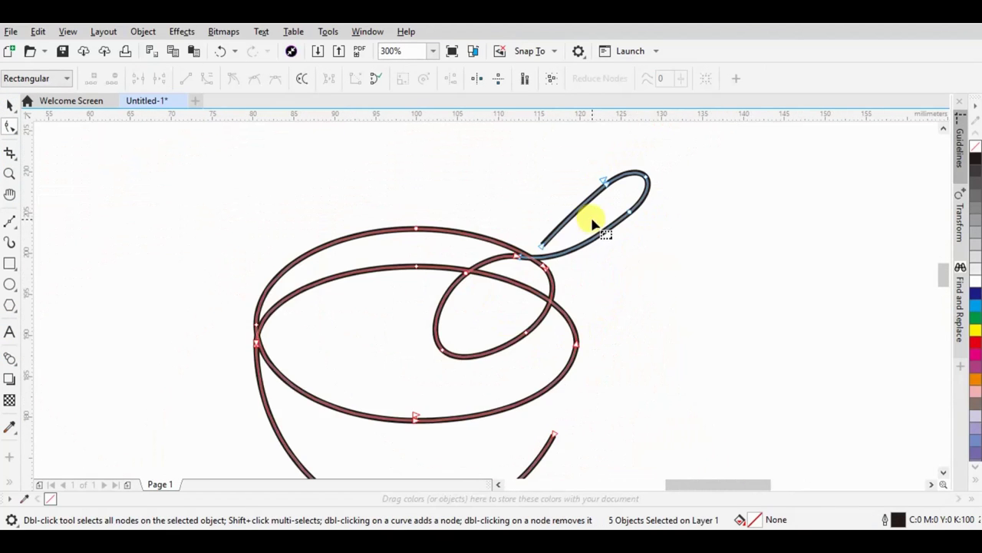
{"action": "left_click", "coordinate": [10, 105]}
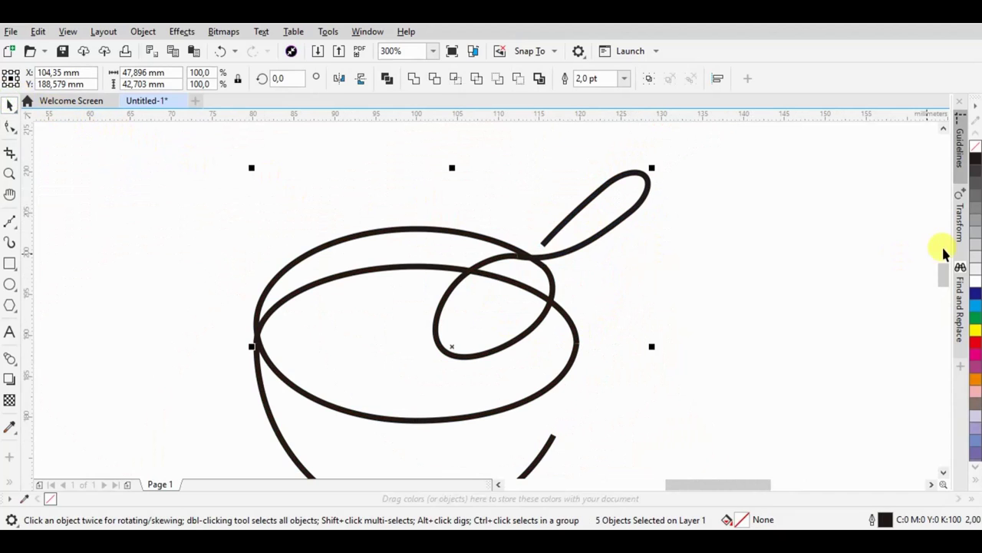
Give the five curves round corners, a 7.0 miter limit and a 3.0 pt outline.
{"action": "left_click", "coordinate": [340, 37]}
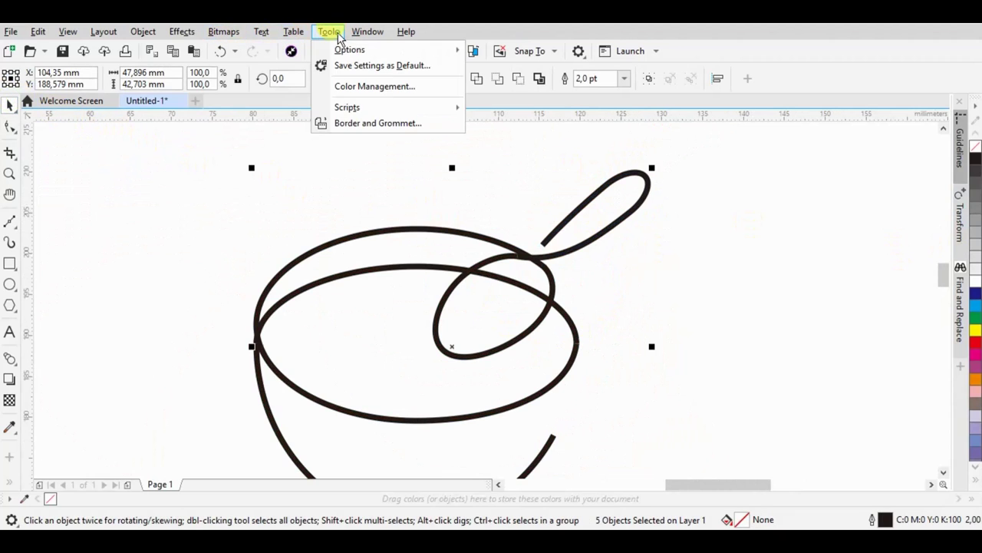
{"action": "mouse_move", "coordinate": [143, 32]}
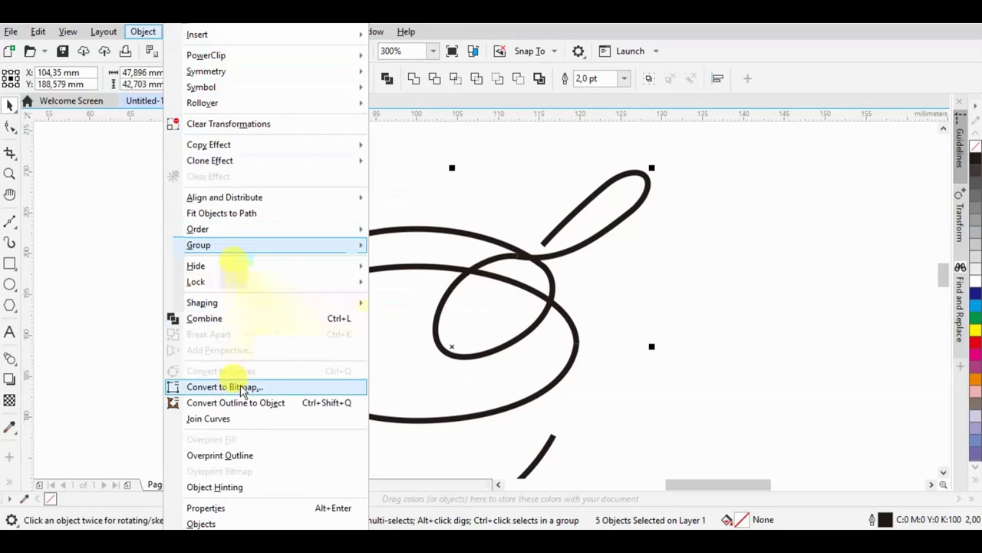
{"action": "left_click", "coordinate": [255, 513]}
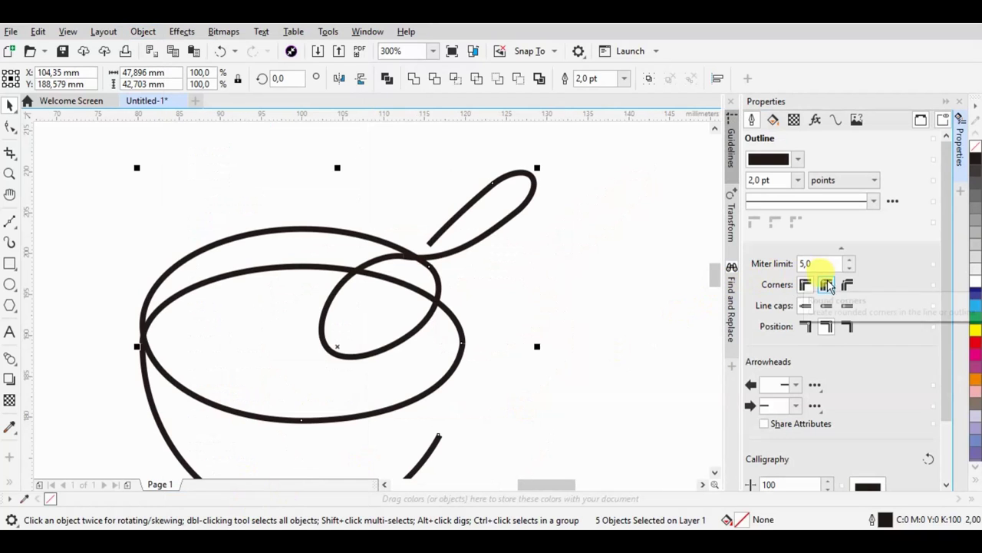
{"action": "left_click", "coordinate": [826, 285]}
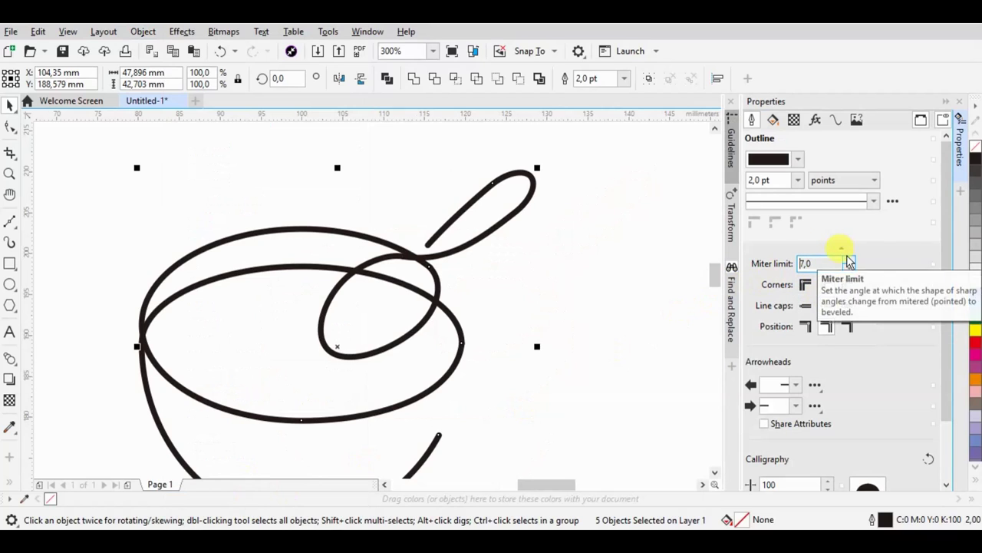
{"action": "left_click", "coordinate": [800, 181]}
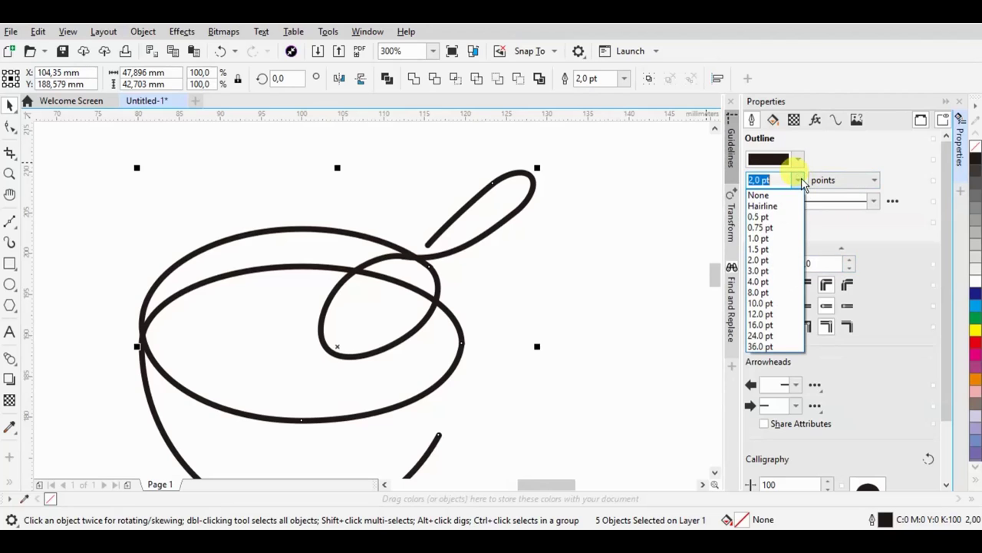
{"action": "left_click", "coordinate": [768, 283]}
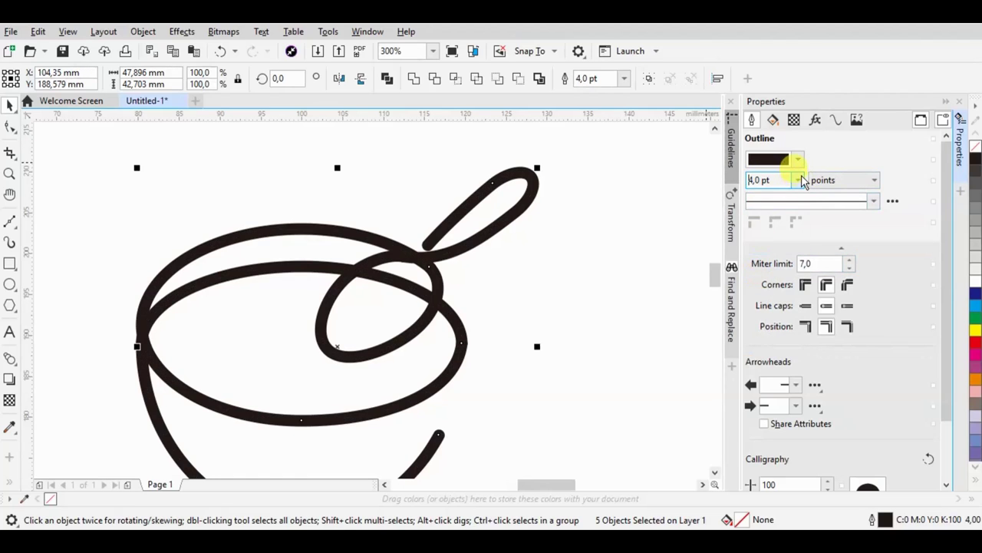
{"action": "left_click", "coordinate": [803, 181]}
{"action": "left_click", "coordinate": [758, 272]}
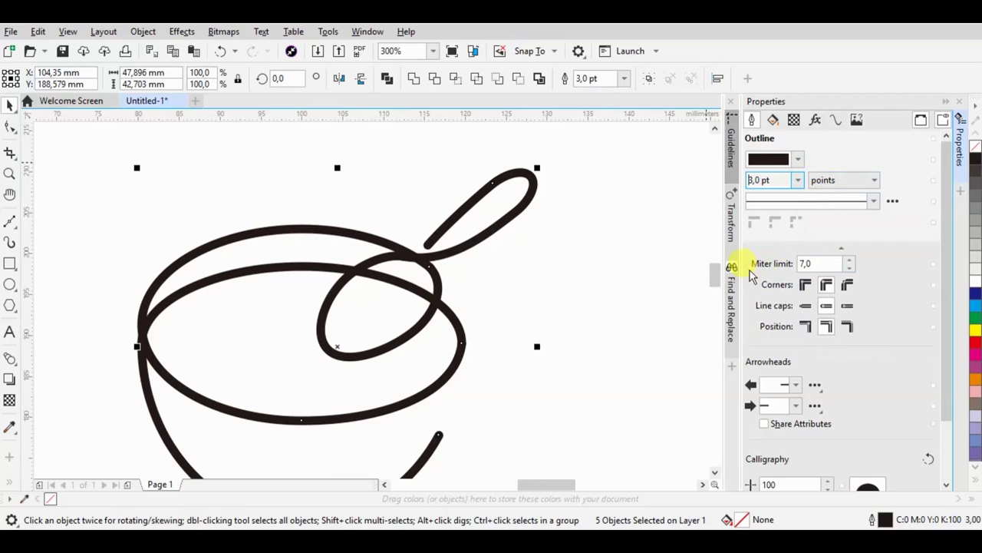
{"action": "scroll", "coordinate": [510, 213], "scroll_direction": "down", "scroll_amount": 2}
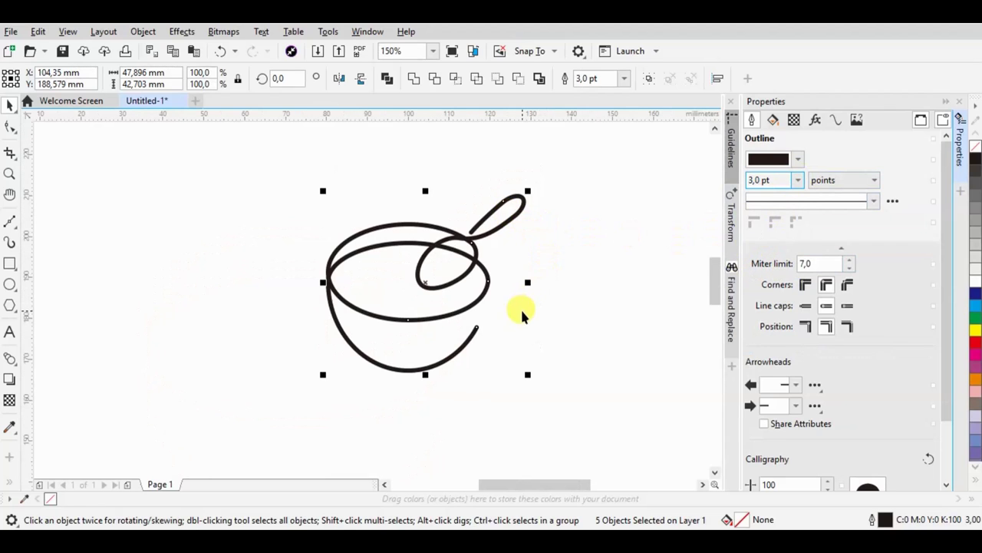
Select the bowl's lower curve and rim ellipse and stretch them taller and wider.
{"action": "left_click", "coordinate": [395, 207]}
{"action": "left_click", "coordinate": [394, 319]}
{"action": "left_click", "coordinate": [342, 331]}
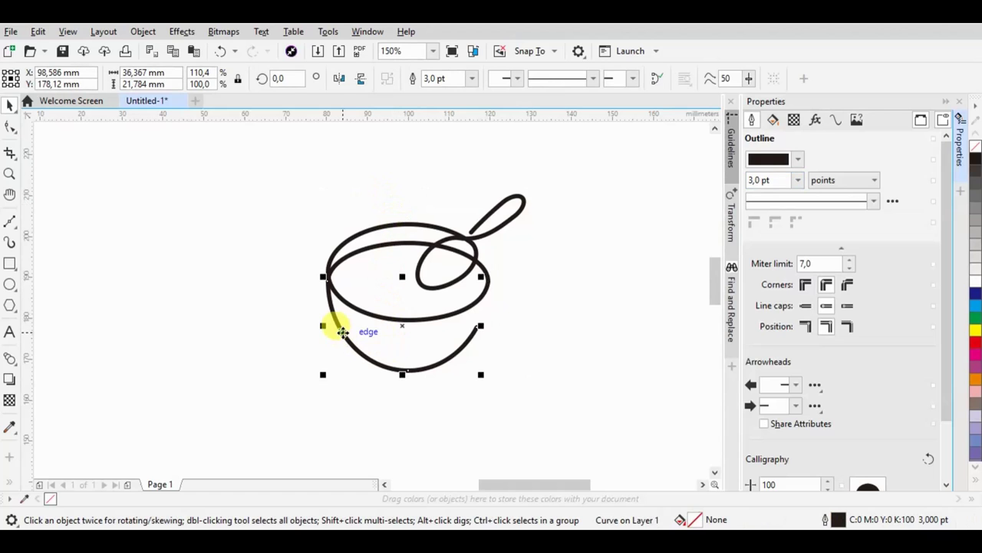
{"action": "left_click", "coordinate": [341, 234], "text": "shift"}
{"action": "left_click_drag", "start_coordinate": [408, 222], "coordinate": [413, 194]}
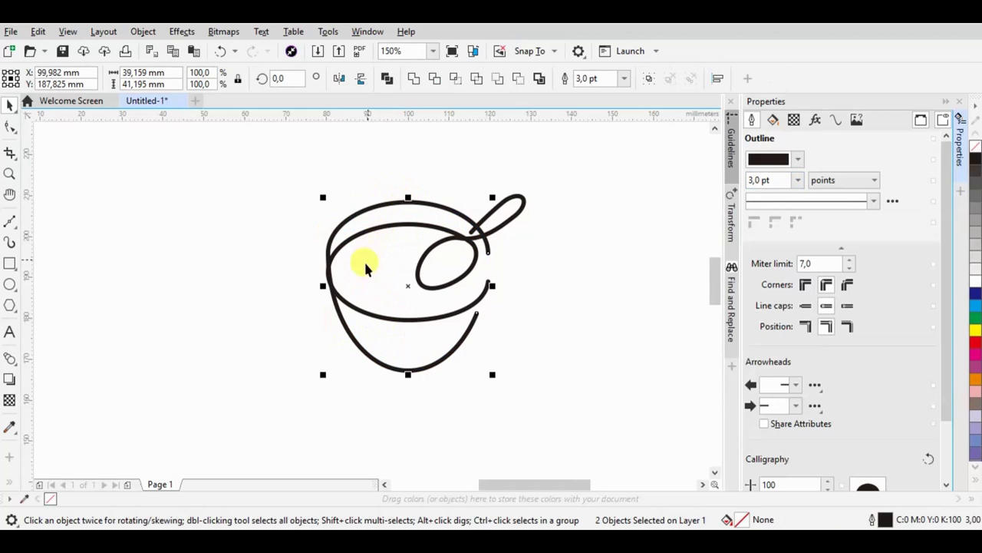
{"action": "left_click_drag", "start_coordinate": [323, 286], "coordinate": [306, 285]}
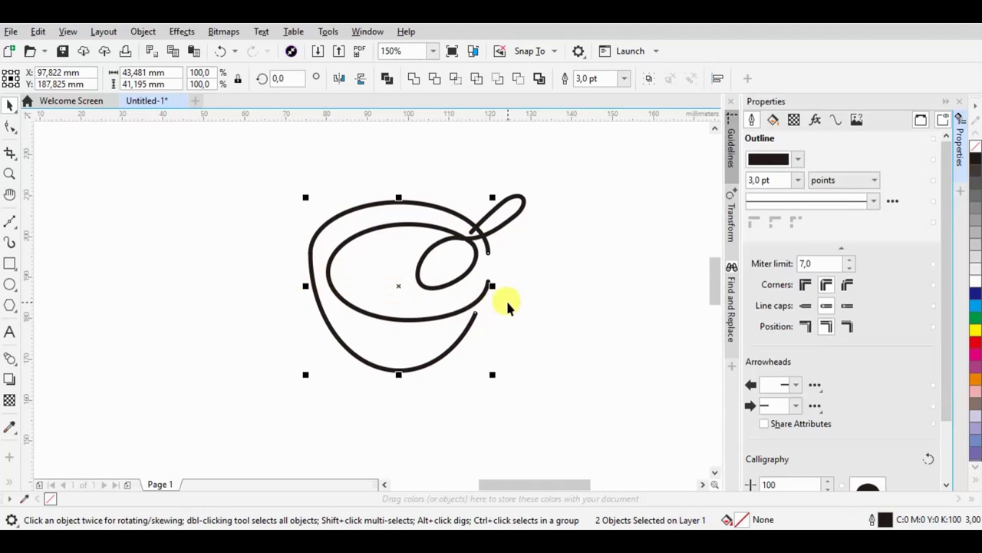
{"action": "left_click_drag", "start_coordinate": [492, 284], "coordinate": [509, 283]}
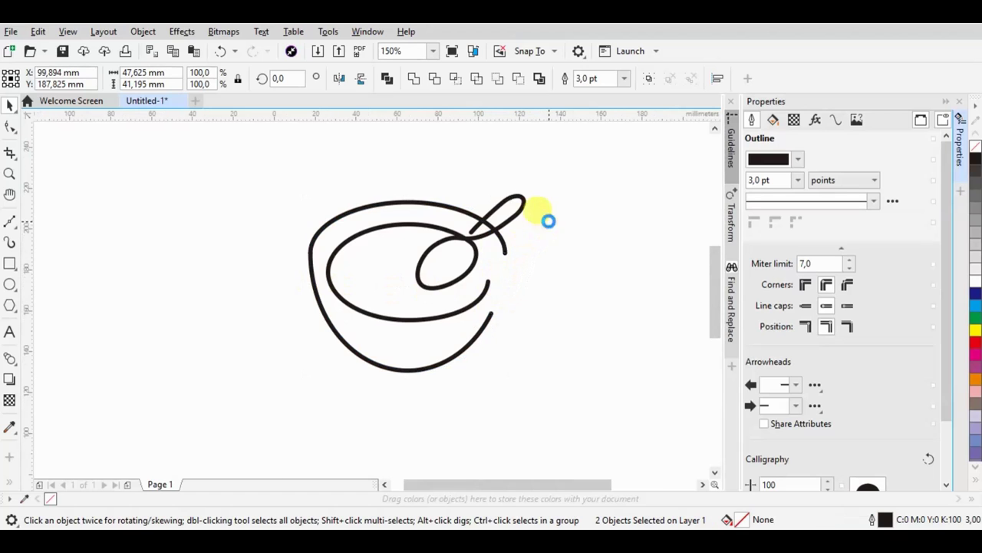
{"action": "scroll", "coordinate": [537, 223], "scroll_direction": "down", "scroll_amount": 2}
{"action": "scroll", "coordinate": [527, 220], "scroll_direction": "up", "scroll_amount": 4}
Nudge the rim curve slightly down into place.
{"action": "double_click", "coordinate": [519, 331]}
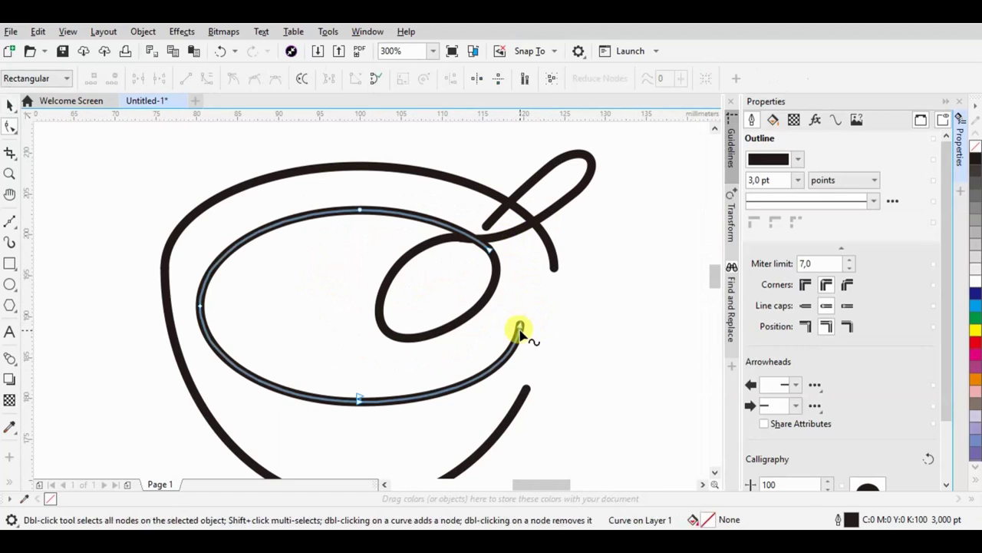
{"action": "key", "text": "space"}
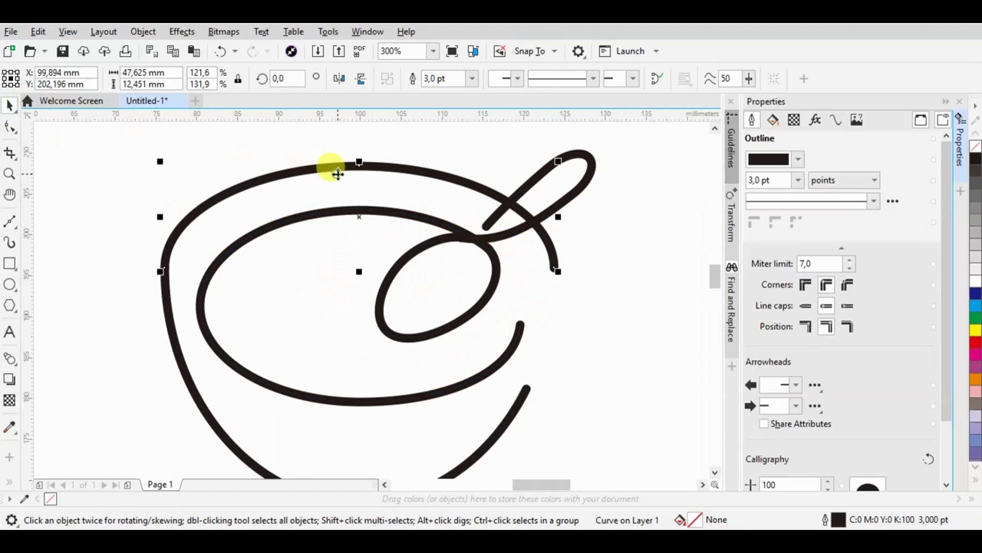
{"action": "scroll", "coordinate": [380, 175], "scroll_direction": "down", "scroll_amount": 2}
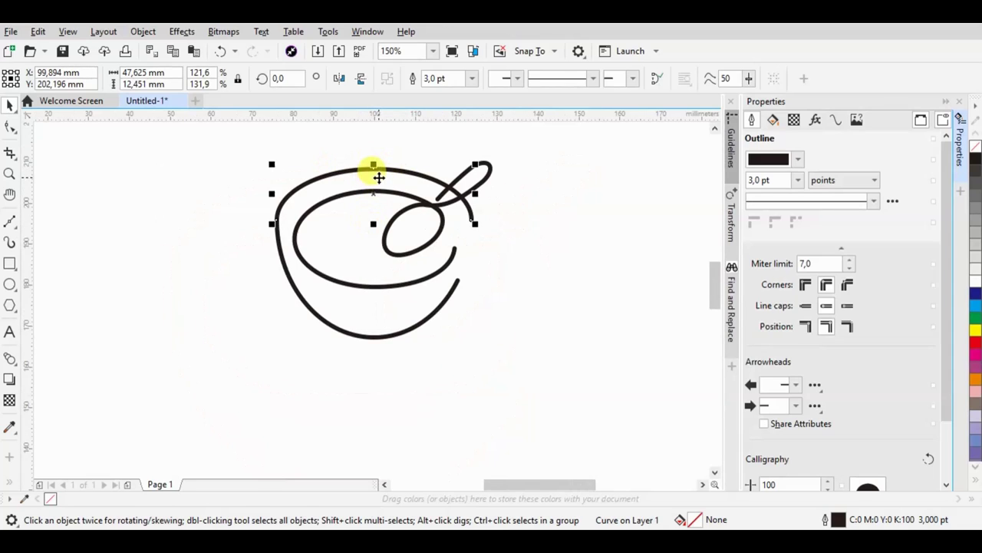
{"action": "left_click_drag", "start_coordinate": [378, 175], "coordinate": [380, 172]}
{"action": "left_click_drag", "start_coordinate": [379, 172], "coordinate": [379, 173]}
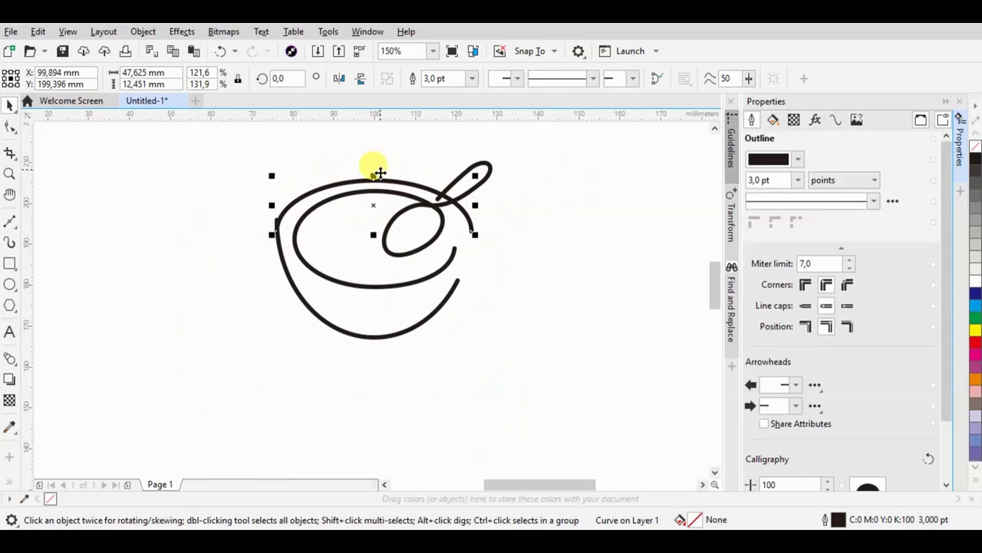
Widen the bowl's lower curve to about 43.5 mm and shift it slightly down.
{"action": "left_click", "coordinate": [382, 323]}
{"action": "left_click_drag", "start_coordinate": [459, 278], "coordinate": [465, 274]}
{"action": "left_click", "coordinate": [277, 222]}
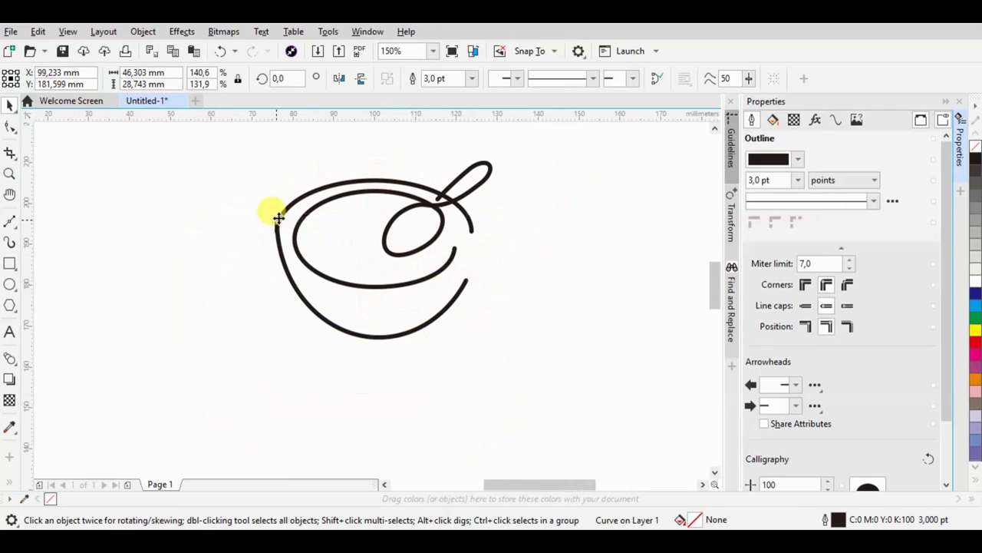
{"action": "left_click", "coordinate": [273, 223]}
{"action": "left_click_drag", "start_coordinate": [318, 242], "coordinate": [324, 244]}
{"action": "left_click_drag", "start_coordinate": [467, 278], "coordinate": [466, 239]}
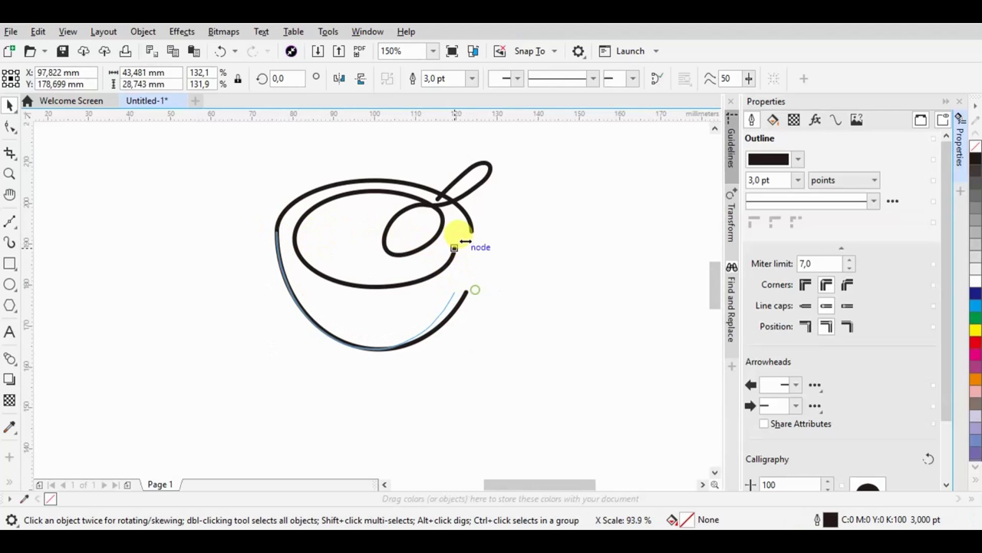
{"action": "scroll", "coordinate": [467, 238], "scroll_direction": "up", "scroll_amount": 3}
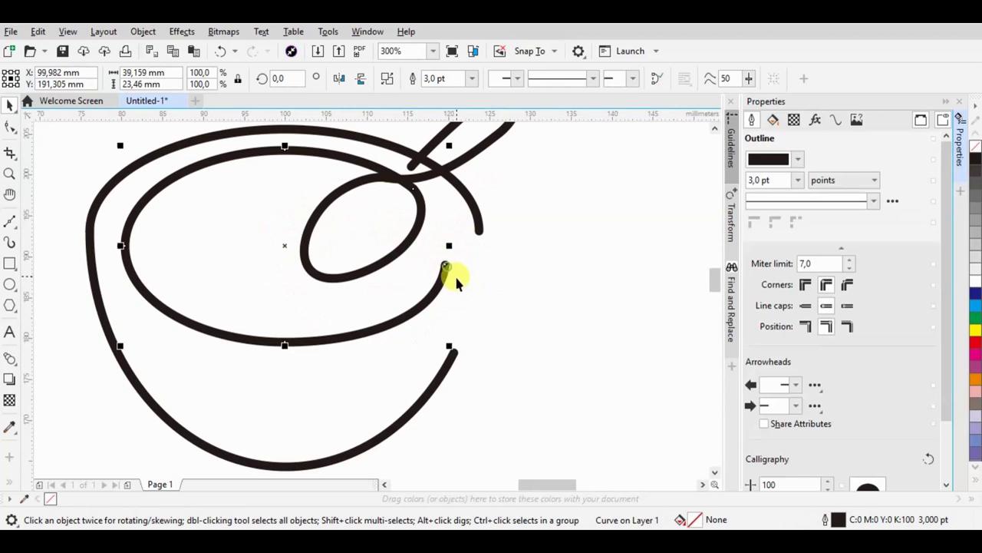
Widen the lower bowl curve and raise its right end with the Shape tool.
{"action": "left_click_drag", "start_coordinate": [468, 238], "coordinate": [471, 215]}
{"action": "key", "text": "F10"}
{"action": "mouse_move", "coordinate": [441, 184]}
{"action": "left_mouse_down"}
{"action": "mouse_move", "coordinate": [416, 192]}
{"action": "mouse_move", "coordinate": [406, 180]}
{"action": "left_mouse_up"}
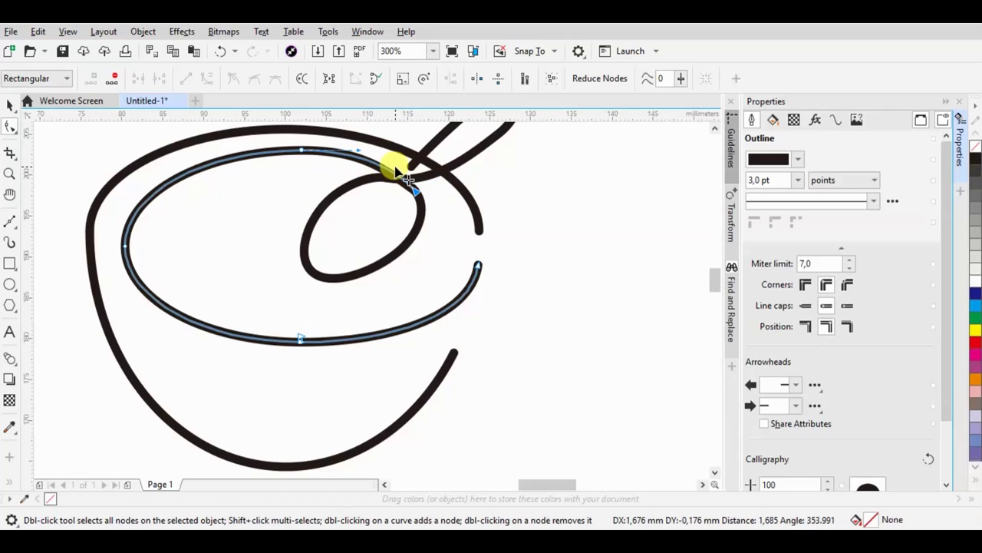
{"action": "left_click_drag", "start_coordinate": [478, 263], "coordinate": [478, 229]}
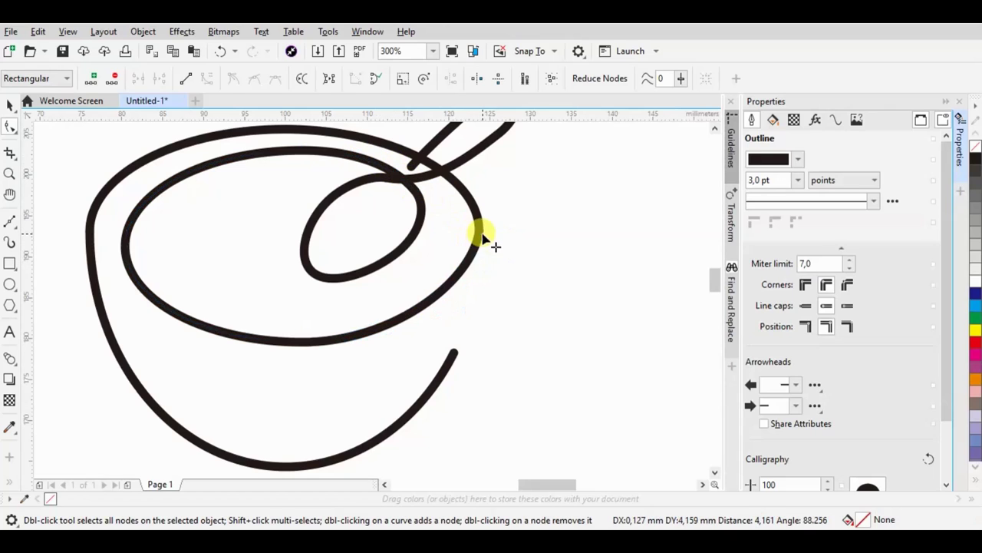
{"action": "left_click_drag", "start_coordinate": [473, 280], "coordinate": [483, 290]}
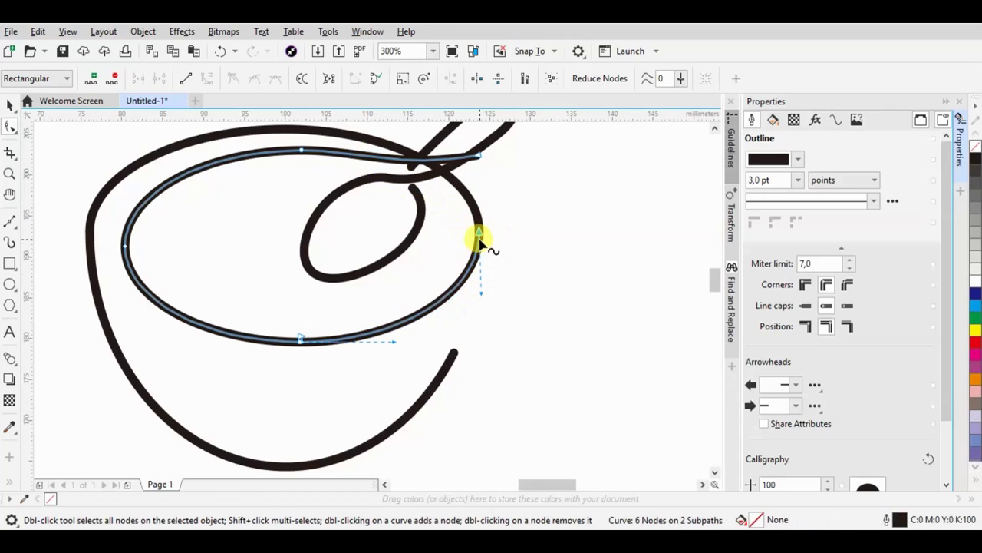
Pull the inner rim curve's open end to the spoon handle and adjust its bend.
{"action": "left_click", "coordinate": [453, 163]}
{"action": "left_click", "coordinate": [417, 154]}
{"action": "left_click", "coordinate": [478, 161]}
{"action": "left_click_drag", "start_coordinate": [477, 161], "coordinate": [415, 191]}
{"action": "left_click_drag", "start_coordinate": [335, 203], "coordinate": [395, 175]}
{"action": "scroll", "coordinate": [495, 221], "scroll_direction": "down", "scroll_amount": 2}
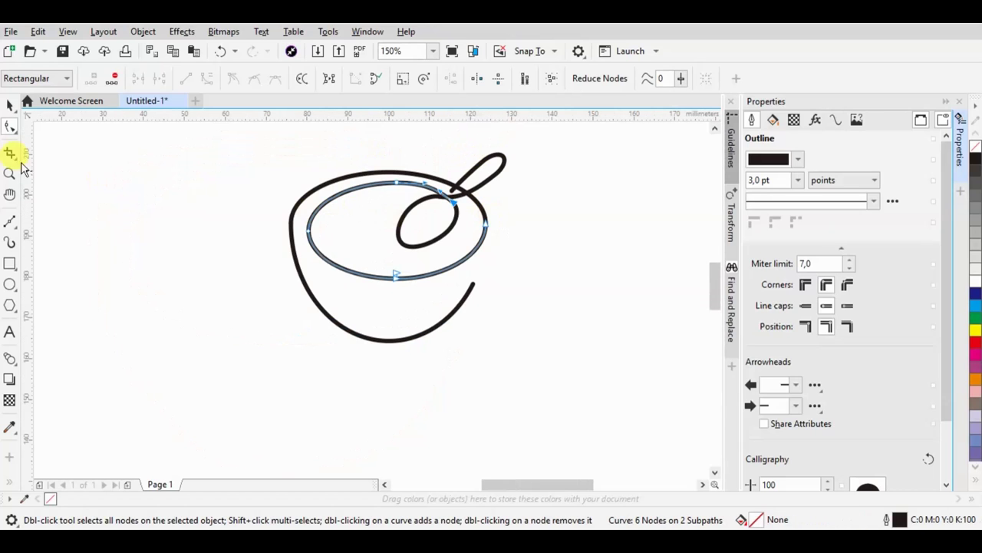
{"action": "key", "text": "space"}
{"action": "left_click", "coordinate": [131, 195]}
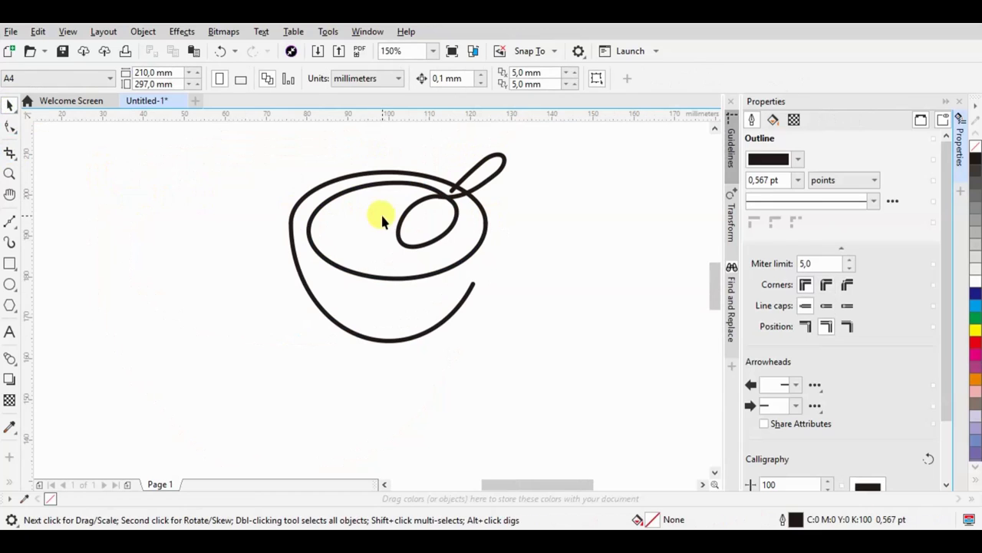
Skew the bowl's lower curve slightly.
{"action": "left_click", "coordinate": [473, 284]}
{"action": "left_click", "coordinate": [413, 336]}
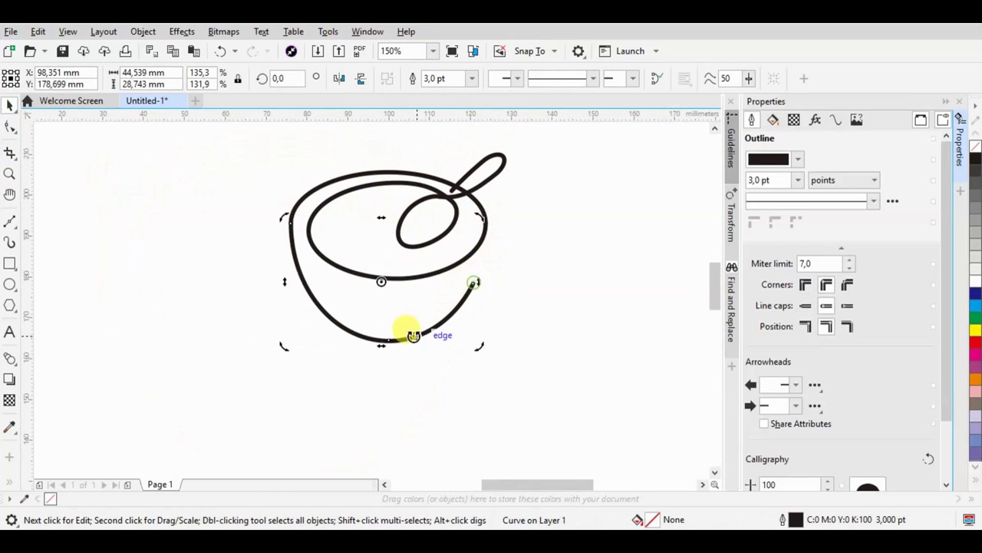
{"action": "left_click_drag", "start_coordinate": [381, 346], "coordinate": [384, 346]}
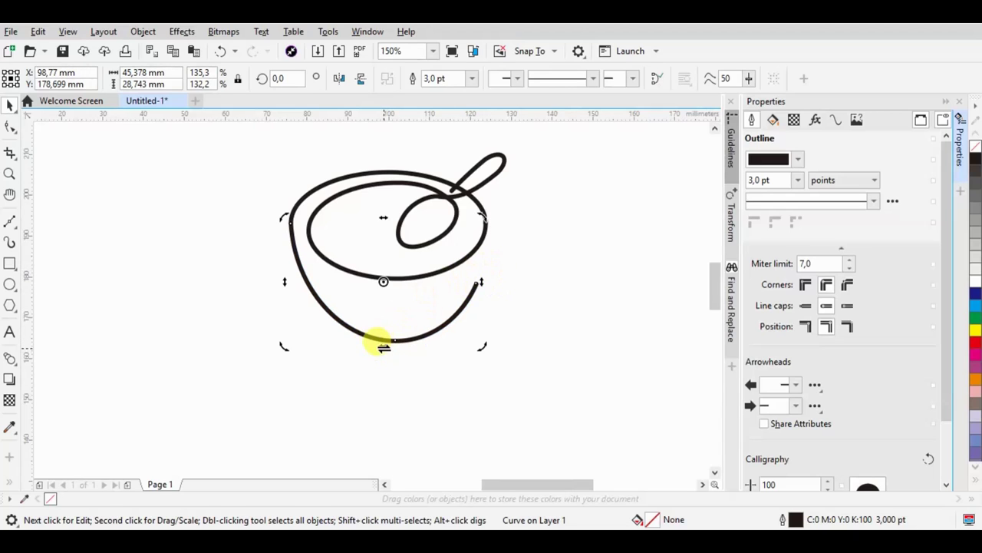
{"action": "left_click_drag", "start_coordinate": [382, 348], "coordinate": [374, 353]}
{"action": "key", "text": "Escape"}
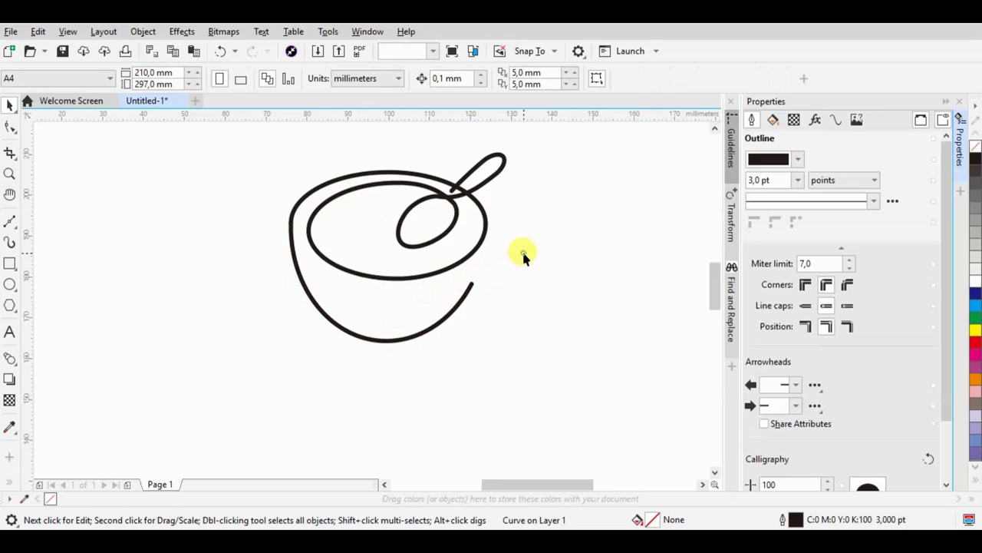
{"action": "scroll", "coordinate": [522, 256], "scroll_direction": "down", "scroll_amount": 2}
{"action": "scroll", "coordinate": [538, 208], "scroll_direction": "up", "scroll_amount": 2}
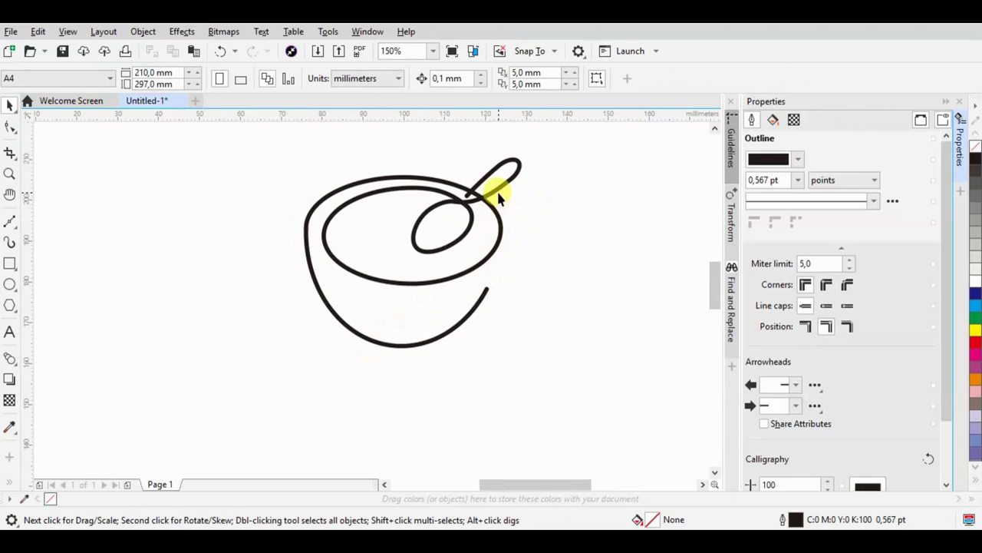
Stretch the outer rim loop to about 15.5 mm tall, then select all five strokes.
{"action": "left_click", "coordinate": [411, 177]}
{"action": "left_click_drag", "start_coordinate": [403, 173], "coordinate": [406, 157]}
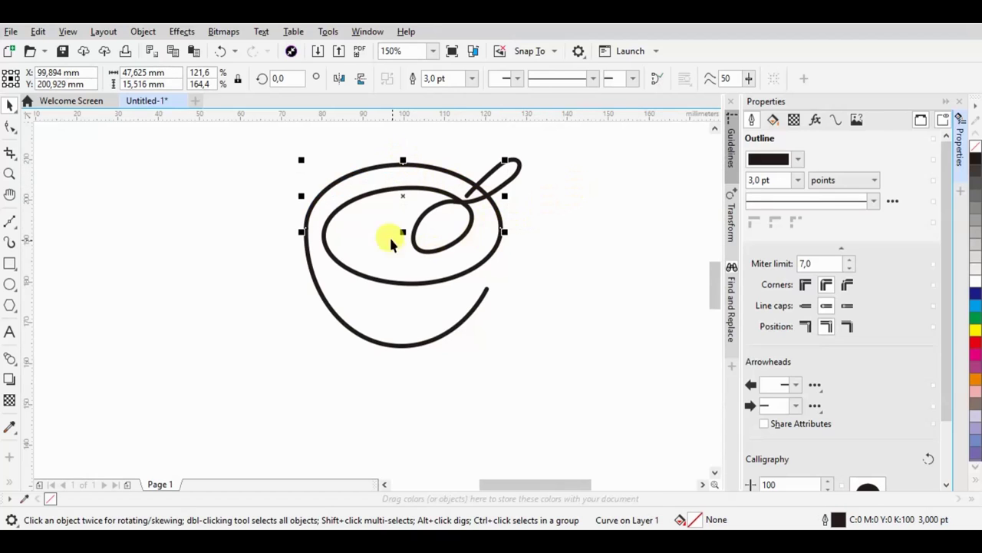
{"action": "left_click", "coordinate": [288, 313]}
{"action": "scroll", "coordinate": [368, 269], "scroll_direction": "down", "scroll_amount": 2}
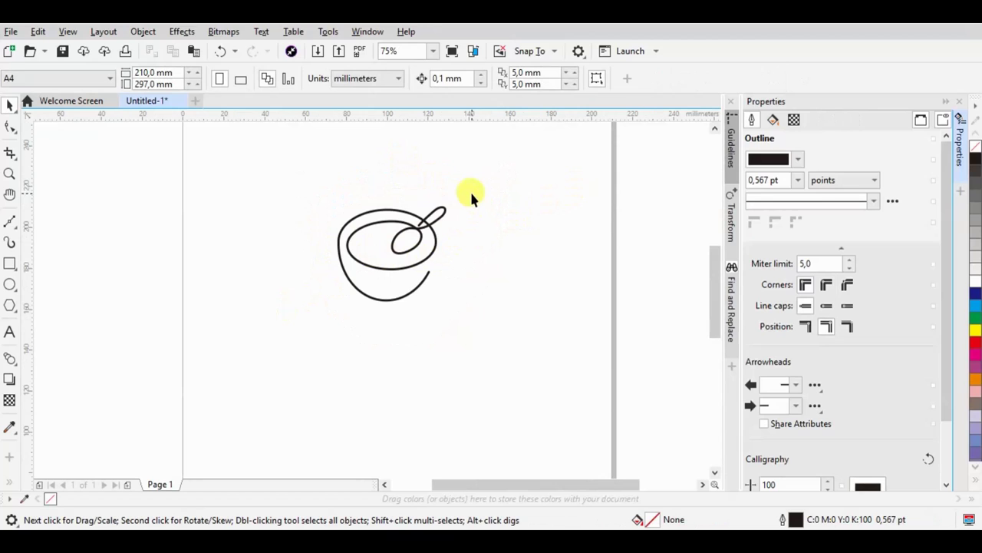
{"action": "left_click_drag", "start_coordinate": [471, 186], "coordinate": [269, 367]}
Convert the stroke outlines to filled shapes and reduce their nodes.
{"action": "scroll", "coordinate": [357, 235], "scroll_direction": "up", "scroll_amount": 2}
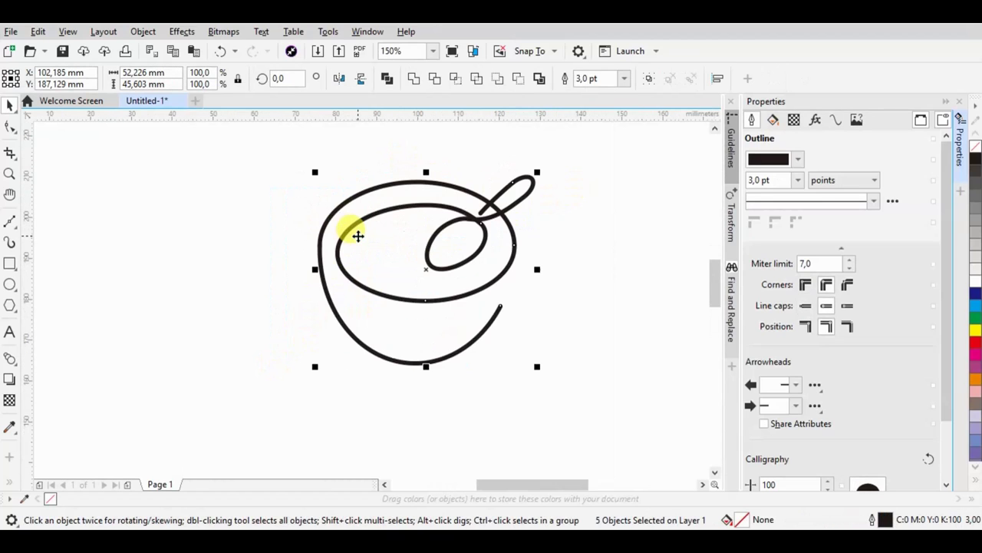
{"action": "key", "text": "ctrl+shift+q"}
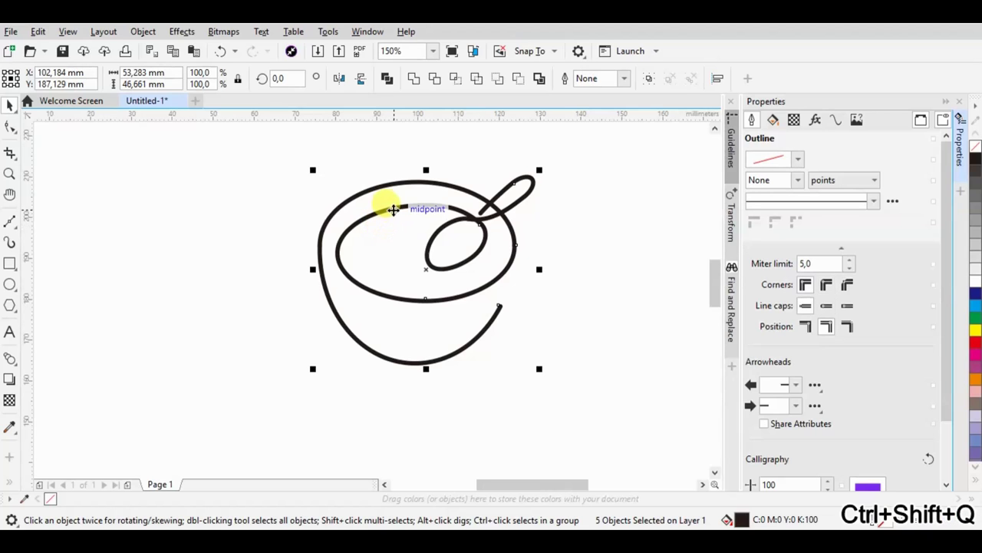
{"action": "double_click", "coordinate": [386, 209]}
{"action": "scroll", "coordinate": [506, 224], "scroll_direction": "up", "scroll_amount": 6}
{"action": "scroll", "coordinate": [507, 224], "scroll_direction": "down", "scroll_amount": 2}
{"action": "scroll", "coordinate": [441, 220], "scroll_direction": "down", "scroll_amount": 2}
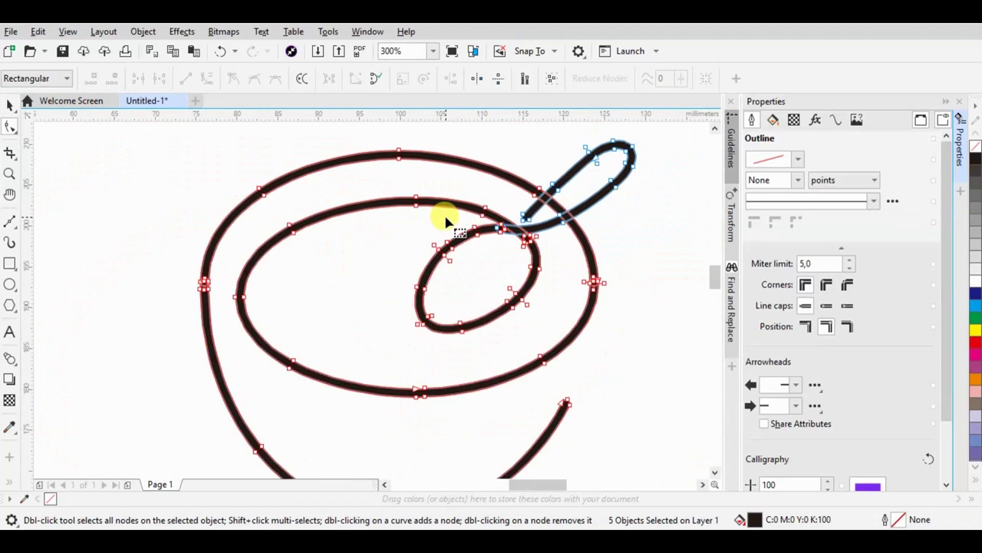
{"action": "scroll", "coordinate": [445, 220], "scroll_direction": "down", "scroll_amount": 2}
{"action": "left_click_drag", "start_coordinate": [594, 143], "coordinate": [278, 393]}
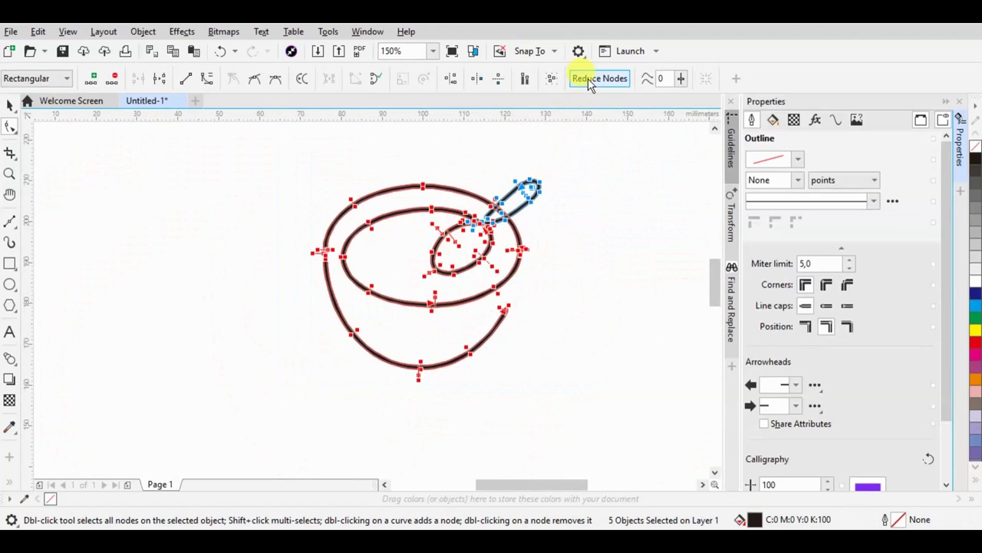
{"action": "left_click", "coordinate": [588, 78]}
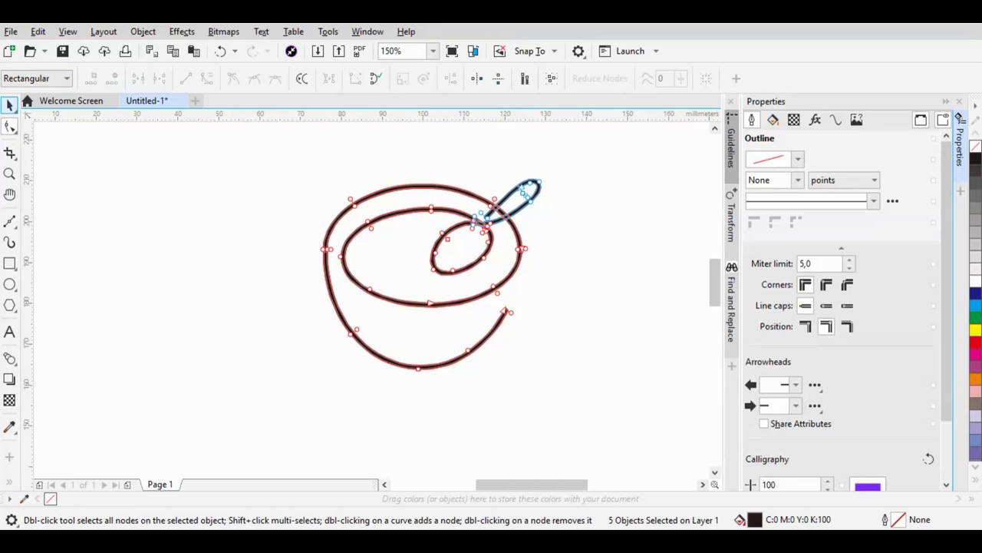
Weld the bowl and spoon shapes into a single curve.
{"action": "left_click", "coordinate": [10, 105]}
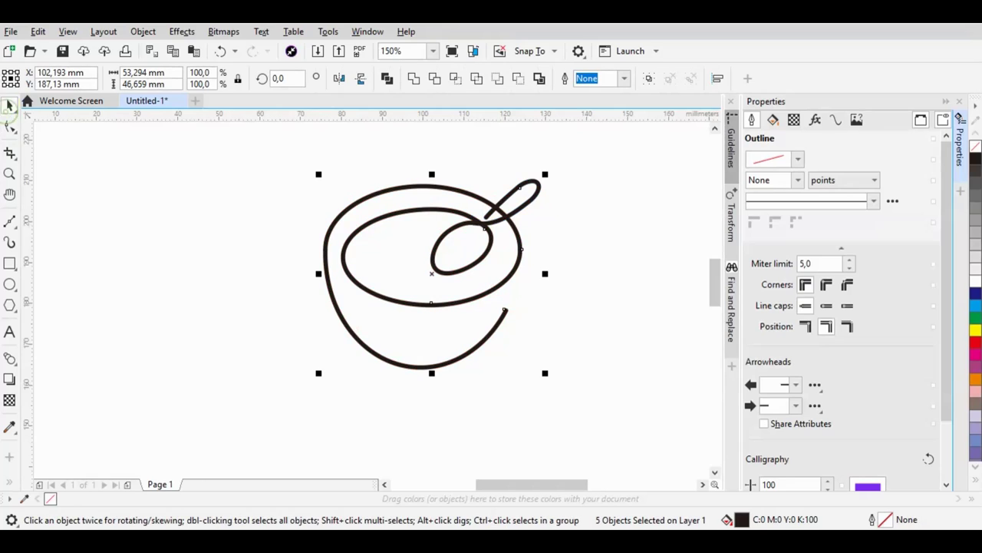
{"action": "left_click", "coordinate": [413, 80]}
{"action": "left_click", "coordinate": [947, 101]}
{"action": "key", "text": "Escape"}
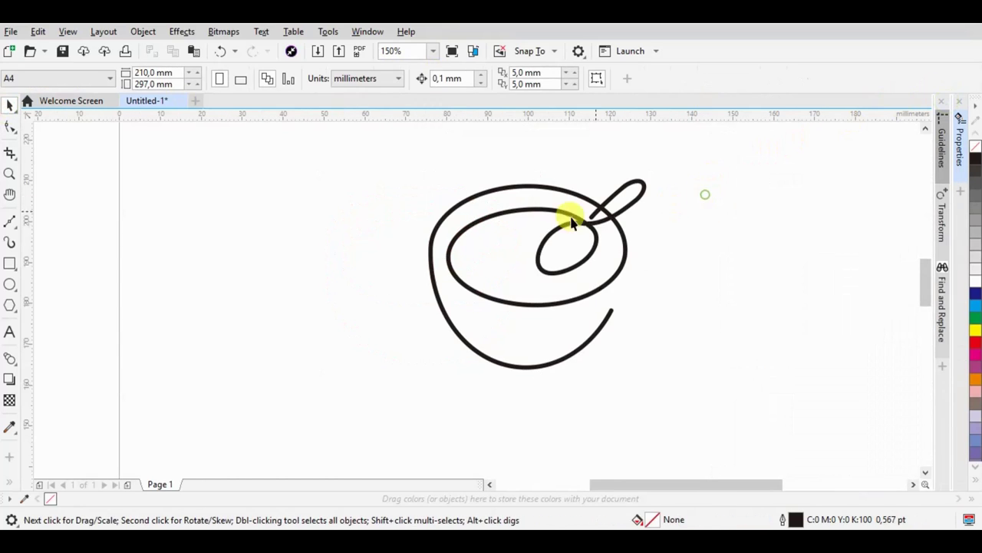
{"action": "scroll", "coordinate": [566, 213], "scroll_direction": "down", "scroll_amount": 2}
{"action": "scroll", "coordinate": [537, 201], "scroll_direction": "down", "scroll_amount": 2}
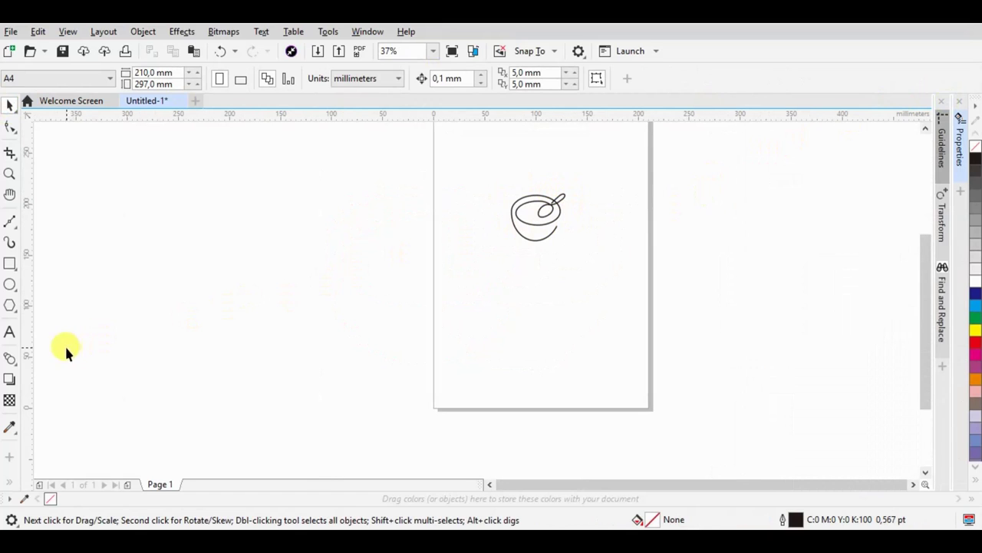
Type the two-line caption 'Porridge bean' below the bowl logo.
{"action": "left_click", "coordinate": [9, 332]}
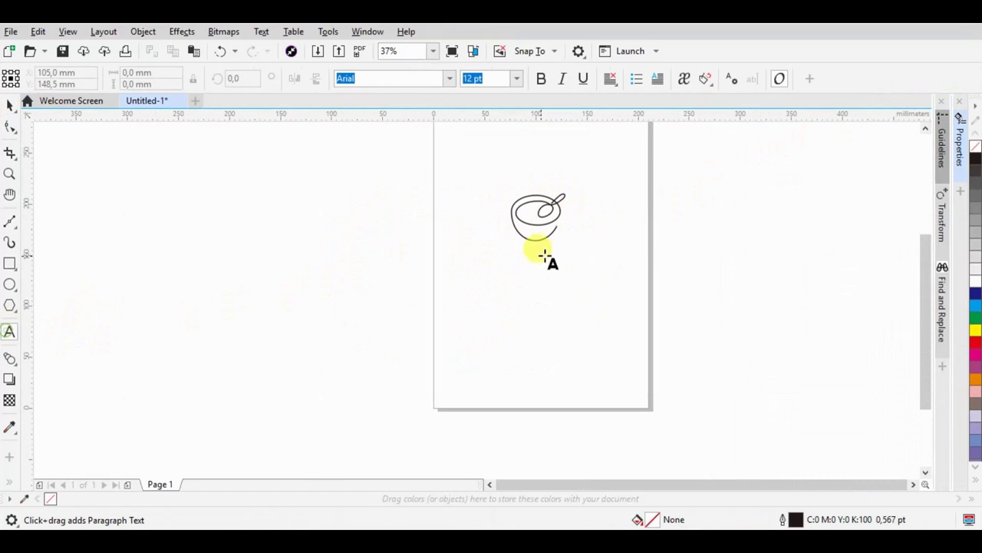
{"action": "left_click", "coordinate": [499, 263]}
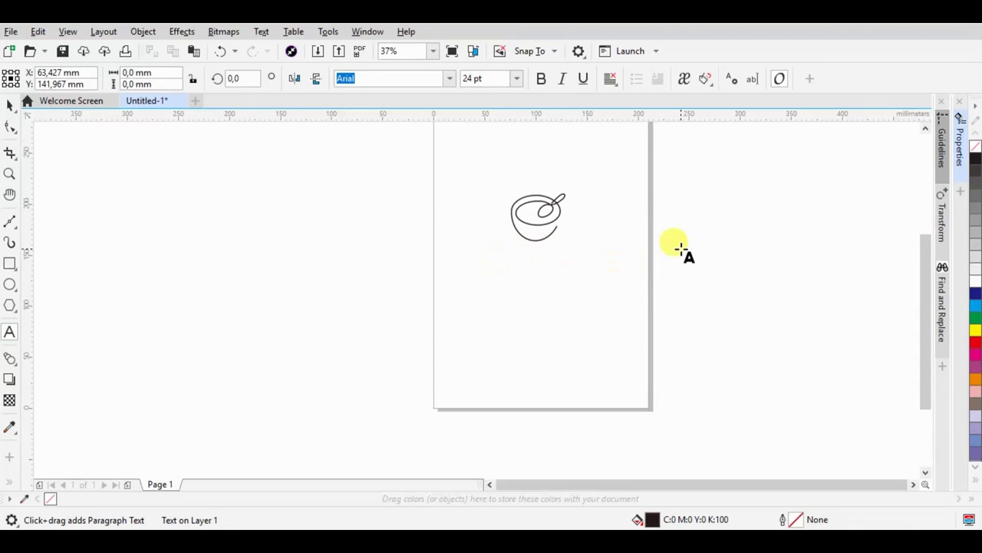
{"action": "type", "text": "Porridge"}
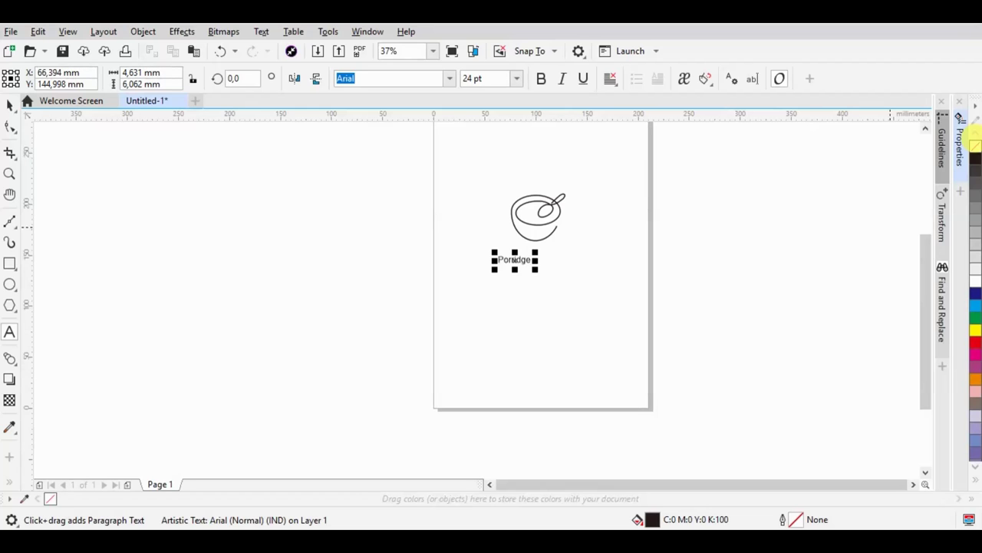
{"action": "scroll", "coordinate": [508, 238], "scroll_direction": "up", "scroll_amount": 2}
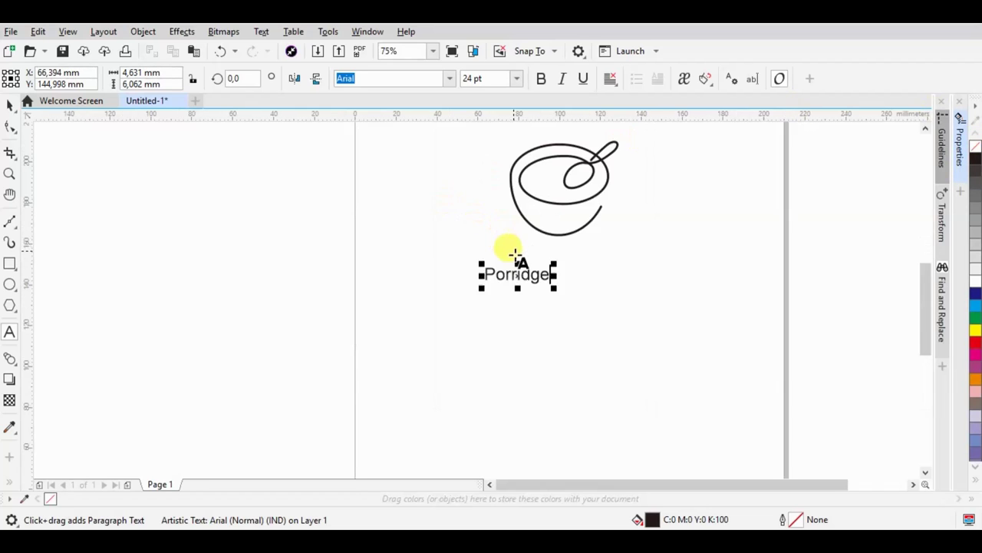
{"action": "scroll", "coordinate": [537, 276], "scroll_direction": "up", "scroll_amount": 2}
{"action": "type", "text": "bean"}
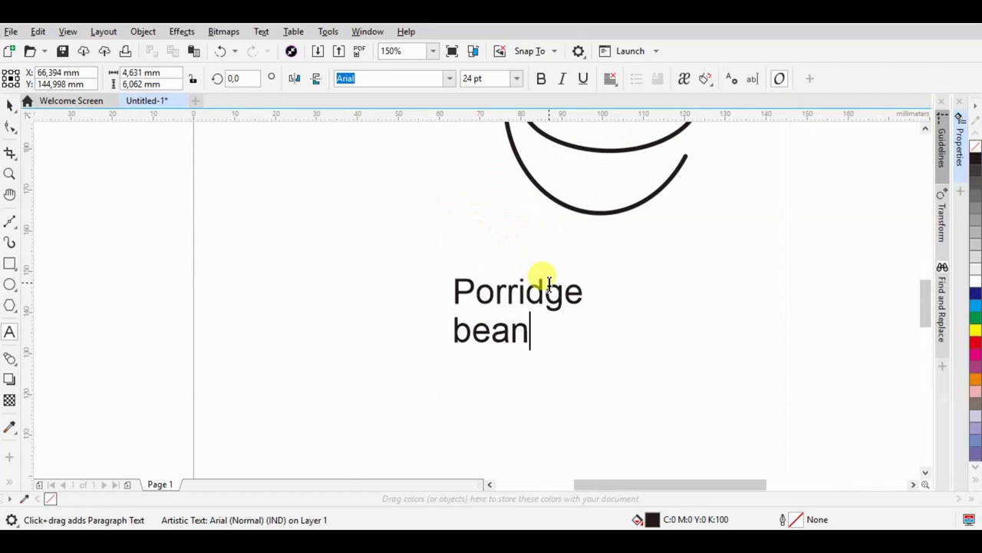
Change the caption to uppercase 'PORRIDGE BEAN' and zoom out to view it.
{"action": "key", "text": "ctrl+a"}
{"action": "left_click", "coordinate": [261, 31]}
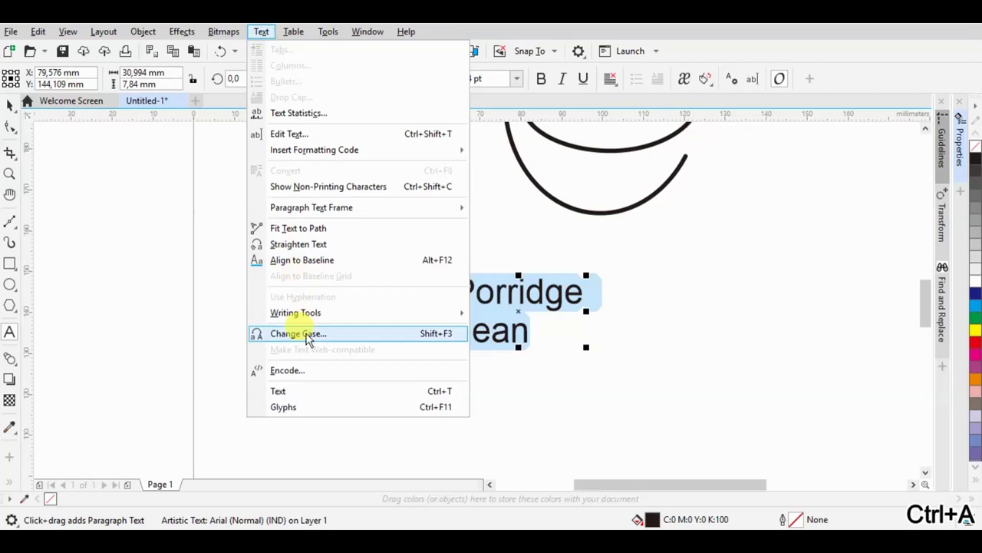
{"action": "left_click", "coordinate": [309, 335]}
{"action": "left_click", "coordinate": [478, 264]}
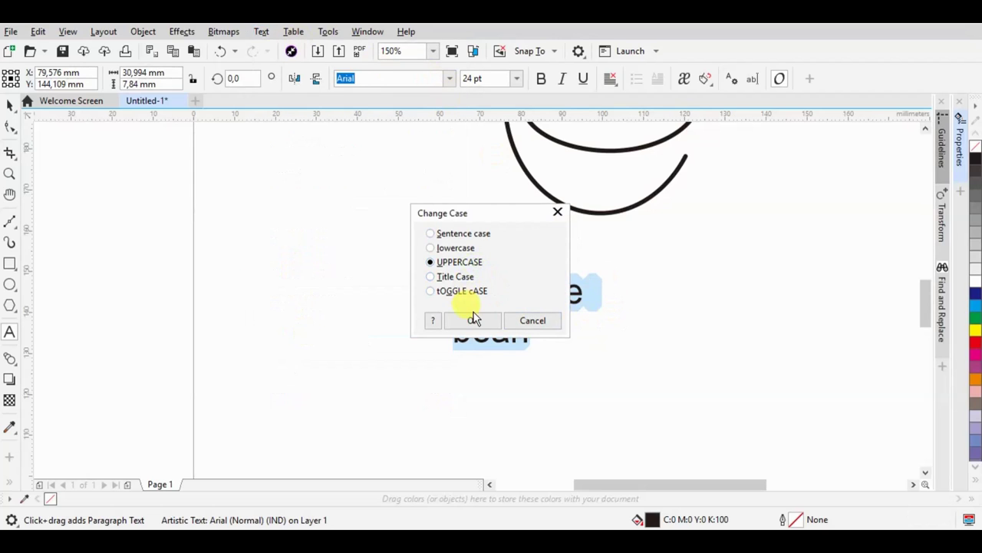
{"action": "left_click", "coordinate": [485, 322]}
{"action": "key", "text": "F3"}
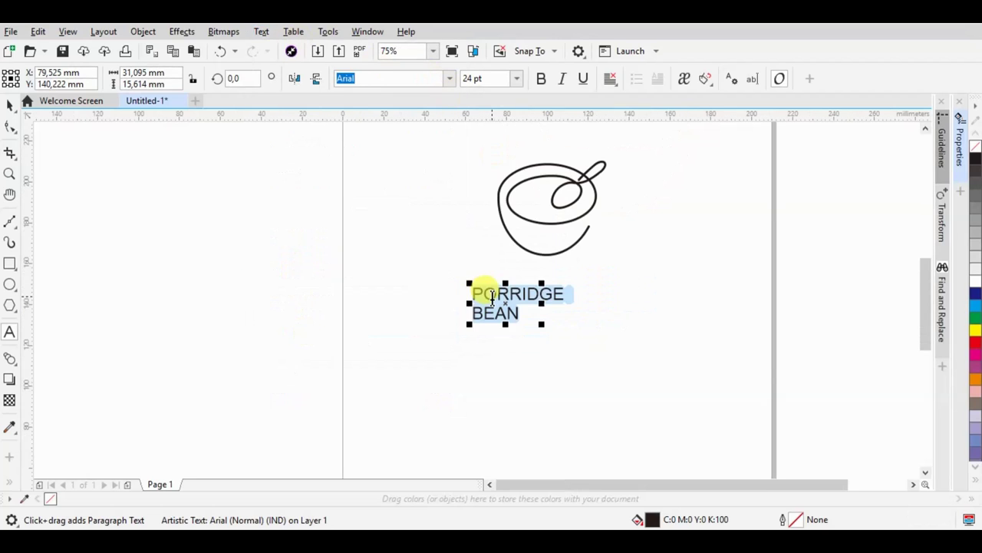
Centre the PORRIDGE BEAN lines and set them in Arial Rounded MT Bold.
{"action": "left_click", "coordinate": [450, 78]}
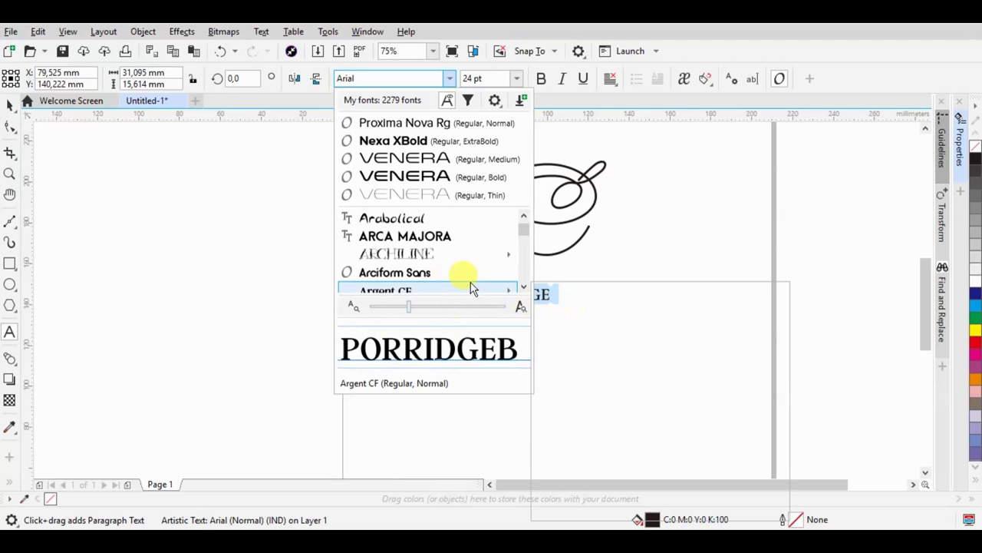
{"action": "scroll", "coordinate": [460, 265], "scroll_direction": "down", "scroll_amount": 1}
{"action": "mouse_move", "coordinate": [427, 255]}
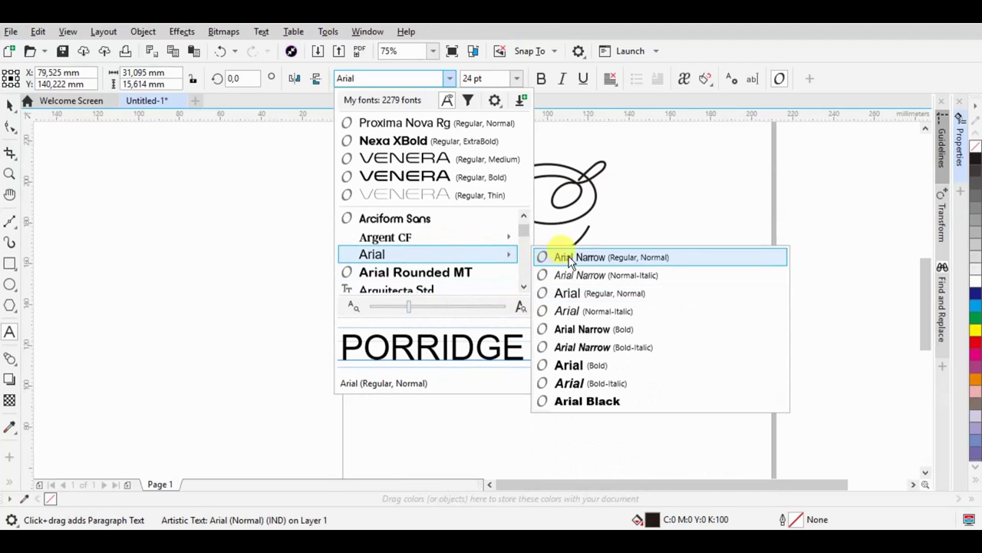
{"action": "left_click", "coordinate": [568, 292]}
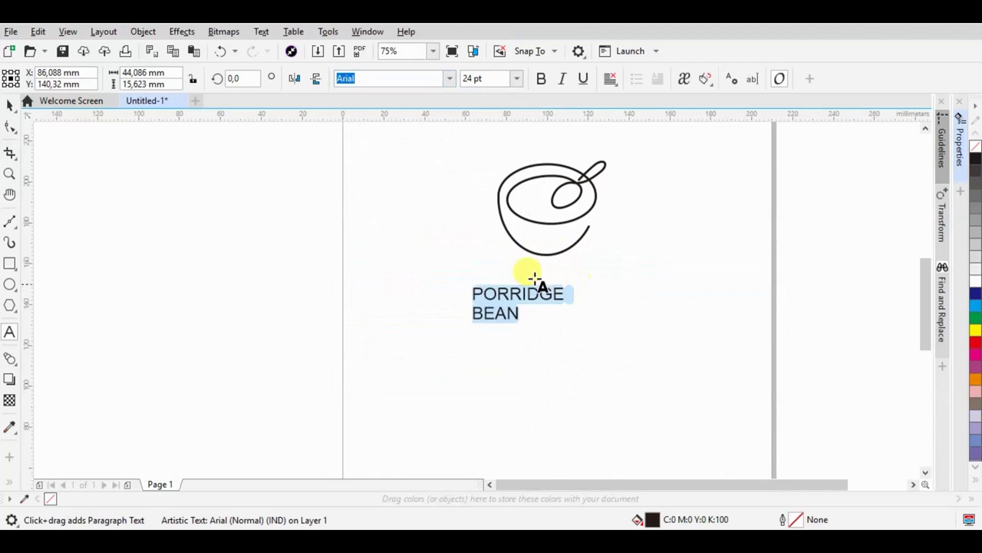
{"action": "left_click", "coordinate": [613, 80]}
{"action": "left_click", "coordinate": [637, 128]}
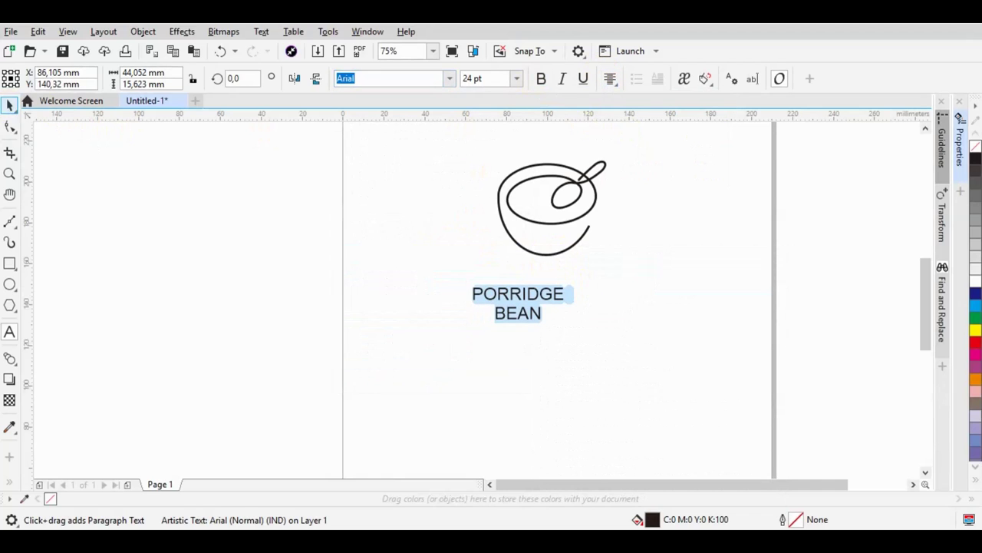
{"action": "left_click", "coordinate": [9, 103]}
{"action": "left_click", "coordinate": [450, 78]}
{"action": "left_click", "coordinate": [427, 232]}
Enlarge the PORRIDGE BEAN text by about 150% and widen its letter spacing.
{"action": "left_click_drag", "start_coordinate": [590, 268], "coordinate": [616, 257]}
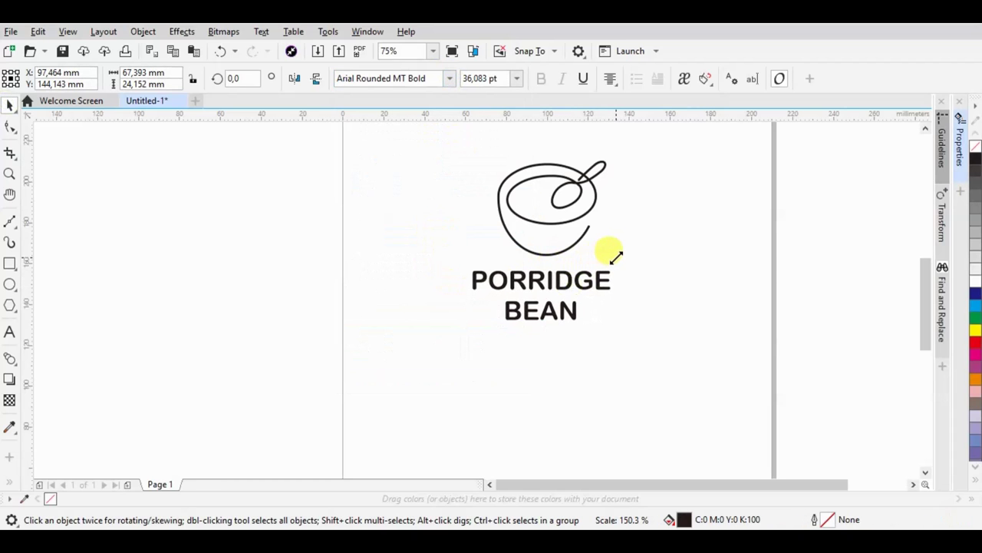
{"action": "left_click", "coordinate": [537, 281]}
{"action": "left_click", "coordinate": [10, 126]}
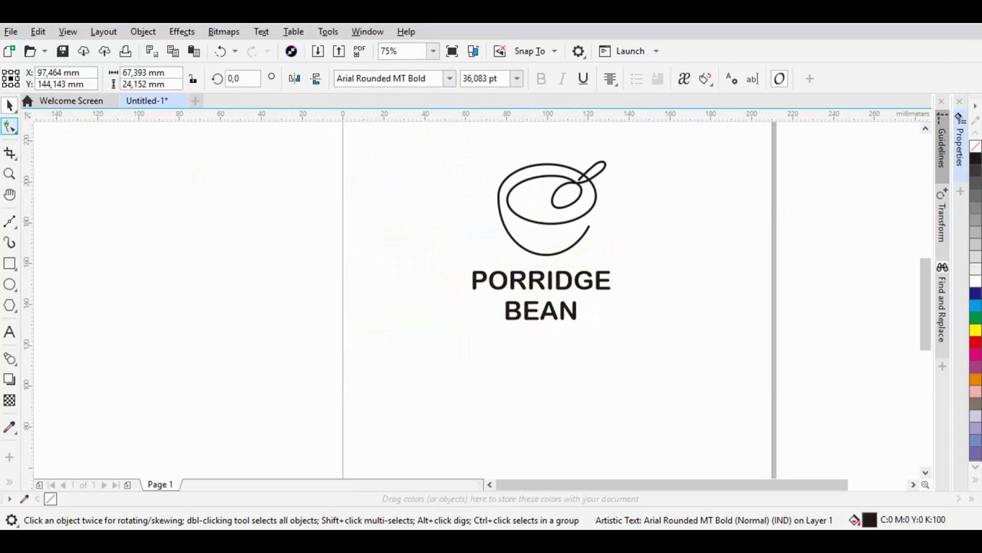
{"action": "left_click_drag", "start_coordinate": [626, 322], "coordinate": [630, 326]}
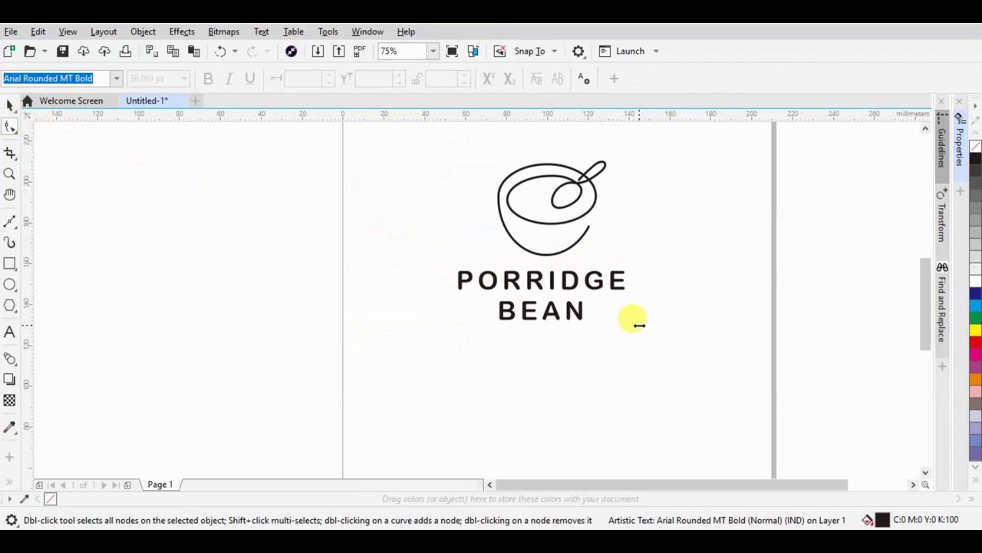
{"action": "left_click", "coordinate": [9, 105]}
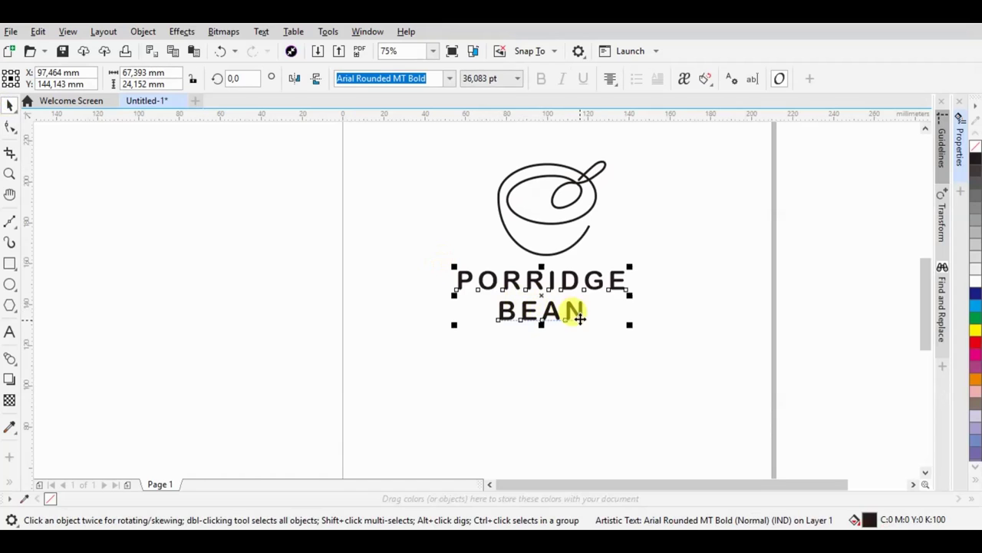
Split off BEAN as its own line, shrink it to about 23 pt, and centre it under PORRIDGE.
{"action": "key", "text": "ctrl+k"}
{"action": "left_click", "coordinate": [576, 308]}
{"action": "mouse_move", "coordinate": [588, 296]}
{"action": "left_mouse_down"}
{"action": "mouse_move", "coordinate": [560, 302]}
{"action": "mouse_move", "coordinate": [600, 325]}
{"action": "left_mouse_up"}
{"action": "left_click", "coordinate": [10, 128]}
{"action": "key", "text": "space"}
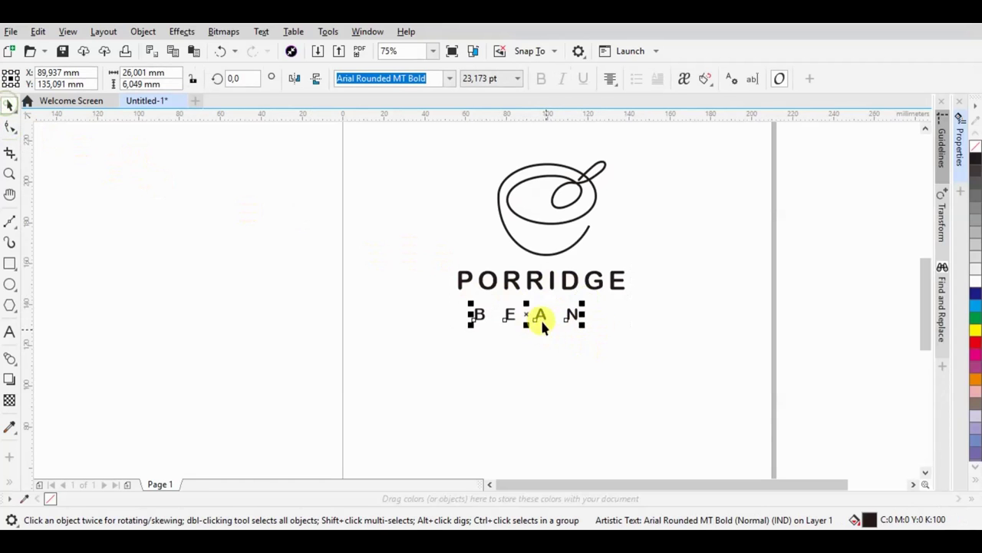
{"action": "left_click_drag", "start_coordinate": [542, 313], "coordinate": [559, 308]}
Shift the PORRIDGE and BEAN pair right under the bowl, selecting the bowl too.
{"action": "left_click_drag", "start_coordinate": [434, 265], "coordinate": [710, 335]}
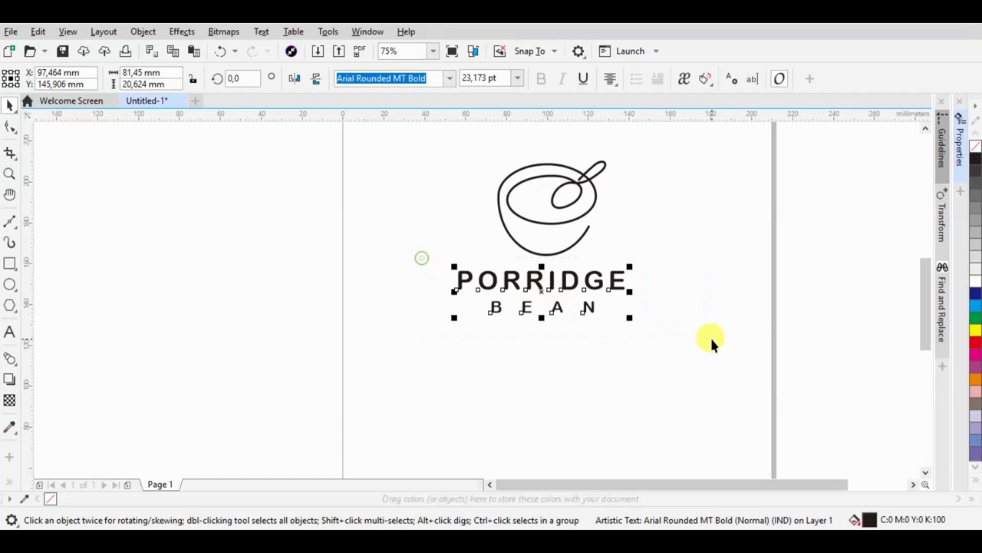
{"action": "left_click_drag", "start_coordinate": [566, 280], "coordinate": [574, 279]}
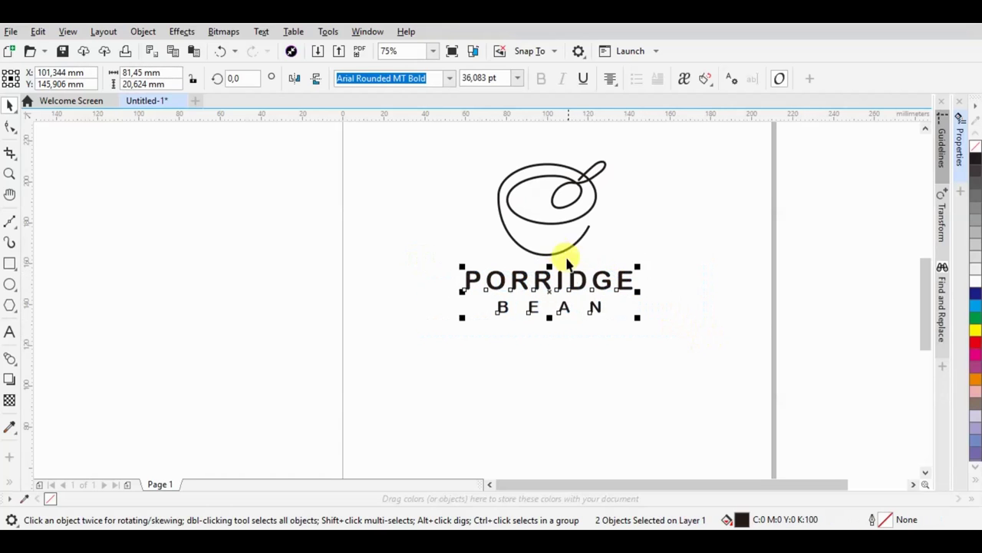
{"action": "left_click", "coordinate": [555, 254], "text": "shift"}
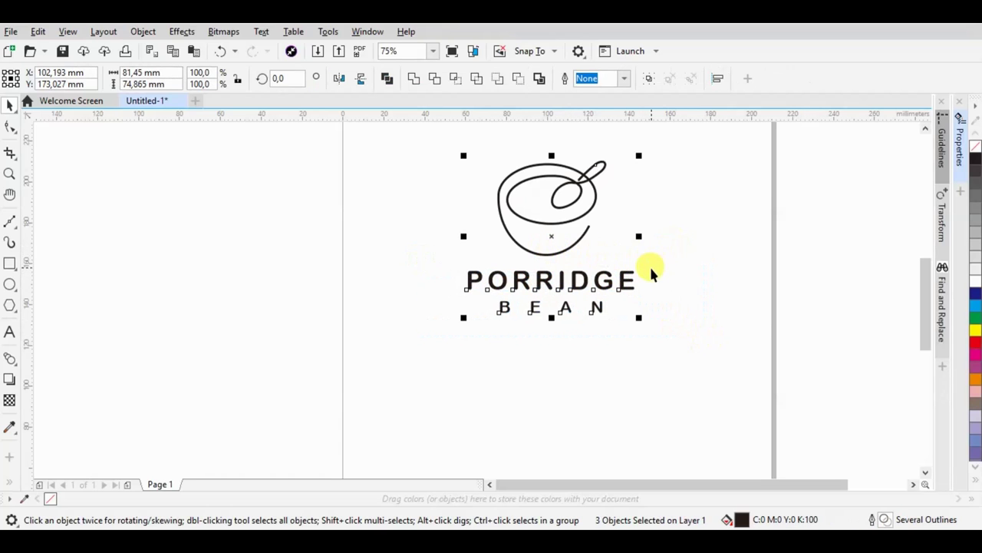
Select the PORRIDGE and BEAN lines together and move them slightly left and down.
{"action": "left_click", "coordinate": [665, 282]}
{"action": "scroll", "coordinate": [664, 263], "scroll_direction": "down", "scroll_amount": 1}
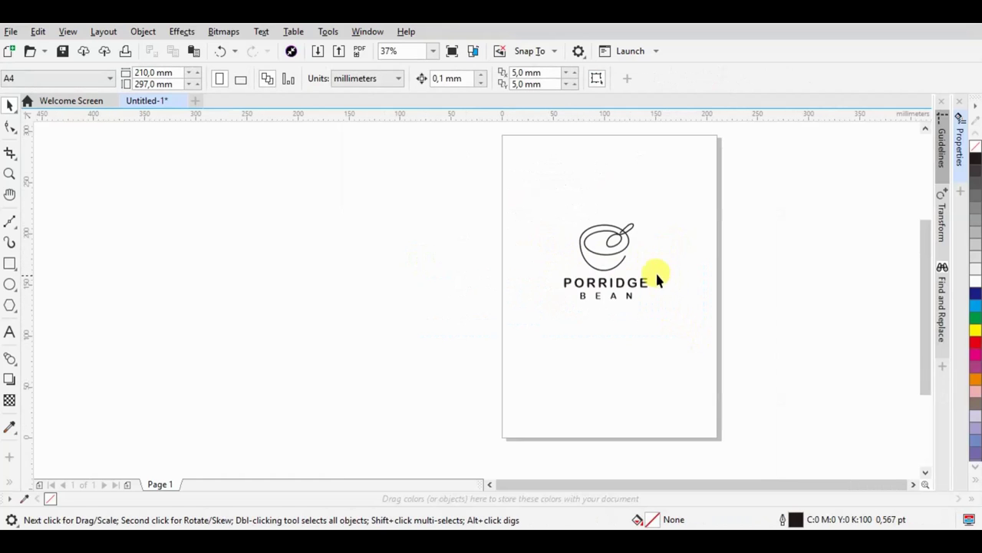
{"action": "scroll", "coordinate": [657, 272], "scroll_direction": "up", "scroll_amount": 1}
{"action": "left_click_drag", "start_coordinate": [440, 349], "coordinate": [440, 350]}
{"action": "left_click_drag", "start_coordinate": [566, 287], "coordinate": [570, 303]}
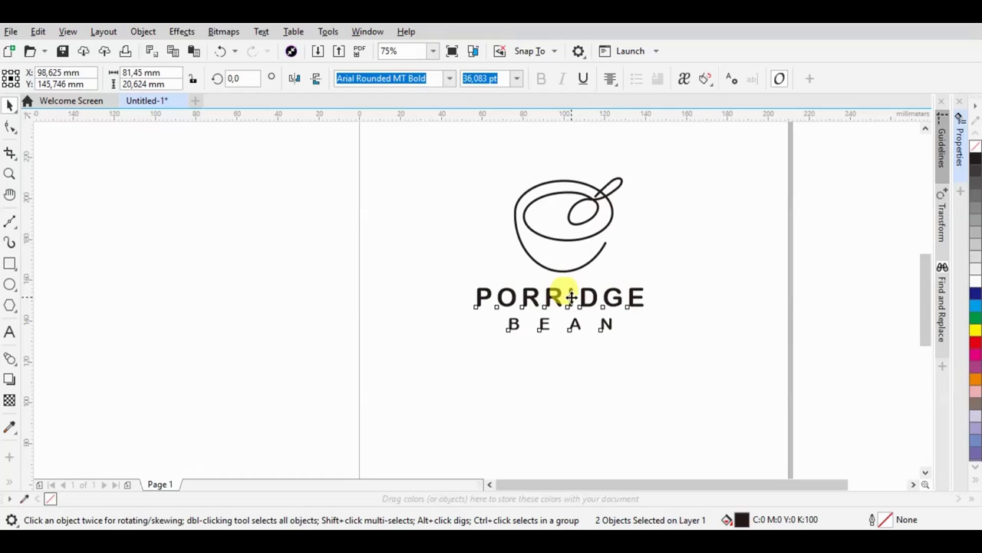